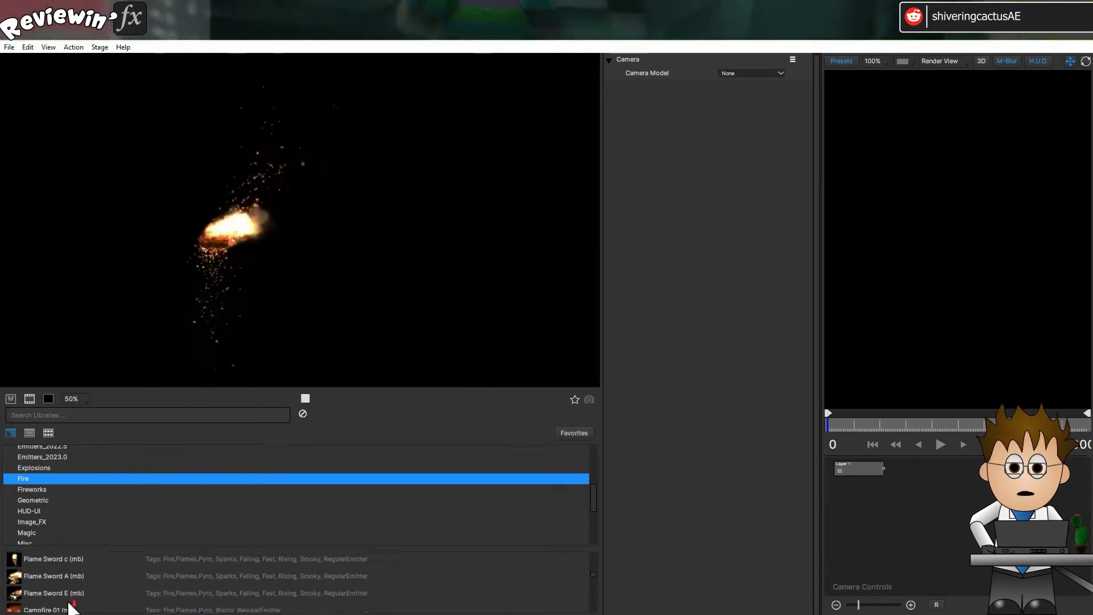
- Preview the Into Fire New 02 (mb) emitter from the Fire library and Driving Rain from Emitters_2020.0
scroll(68, 604, "down", 3)
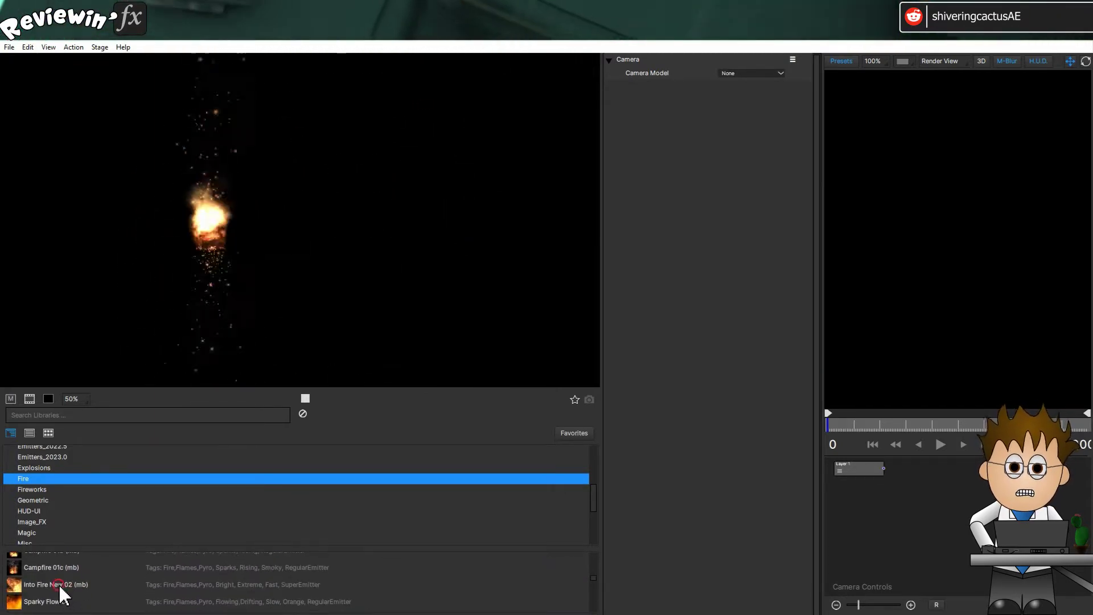
left_click(62, 586)
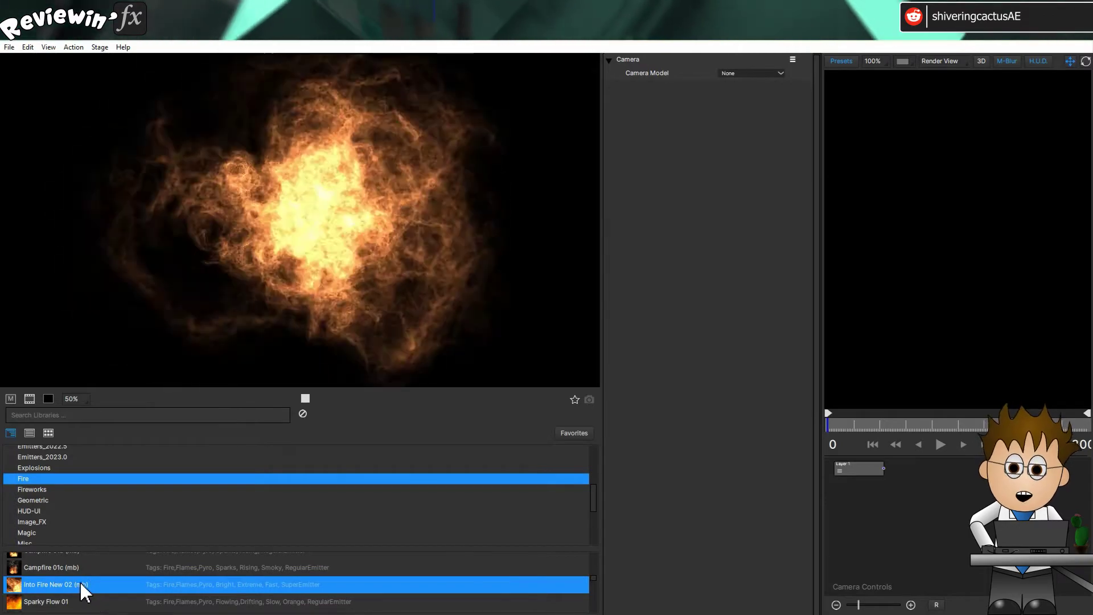
scroll(85, 592, "down", 3)
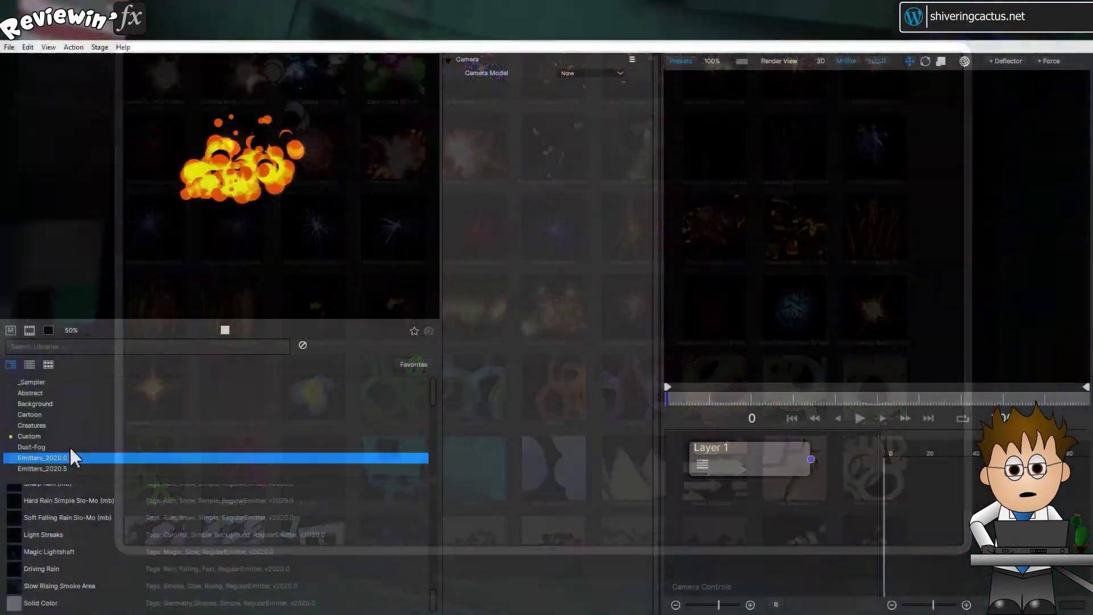
left_click(51, 568)
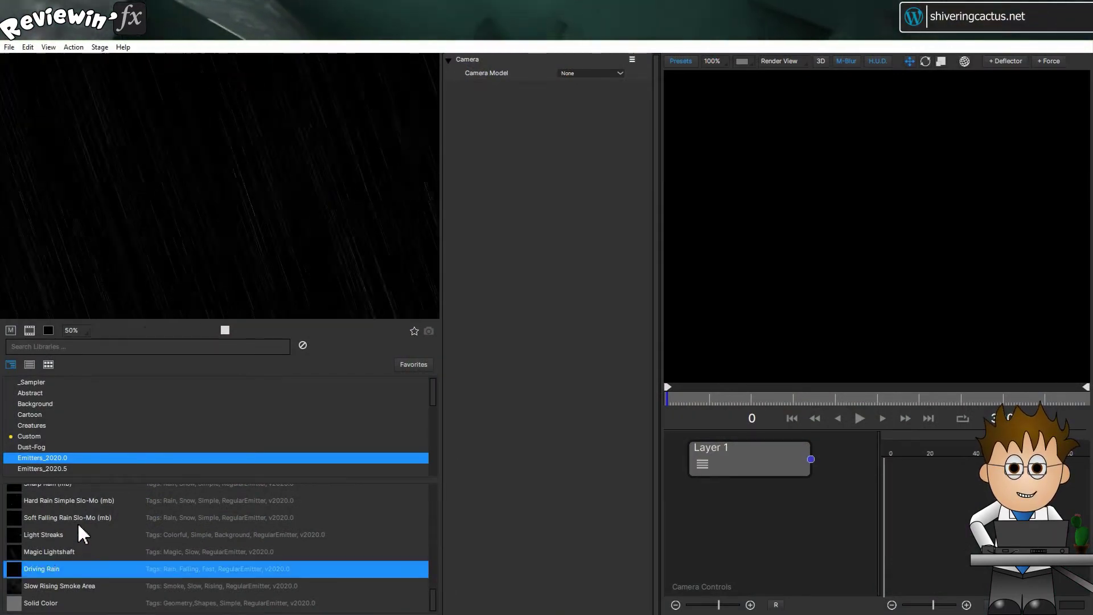
- Search the emitter libraries for "firework" and preview Fireworks burst 06a tintable, Bang Sparks 01a (mb) and Sparks variations 05 (mb)
left_click(101, 352)
type("firework")
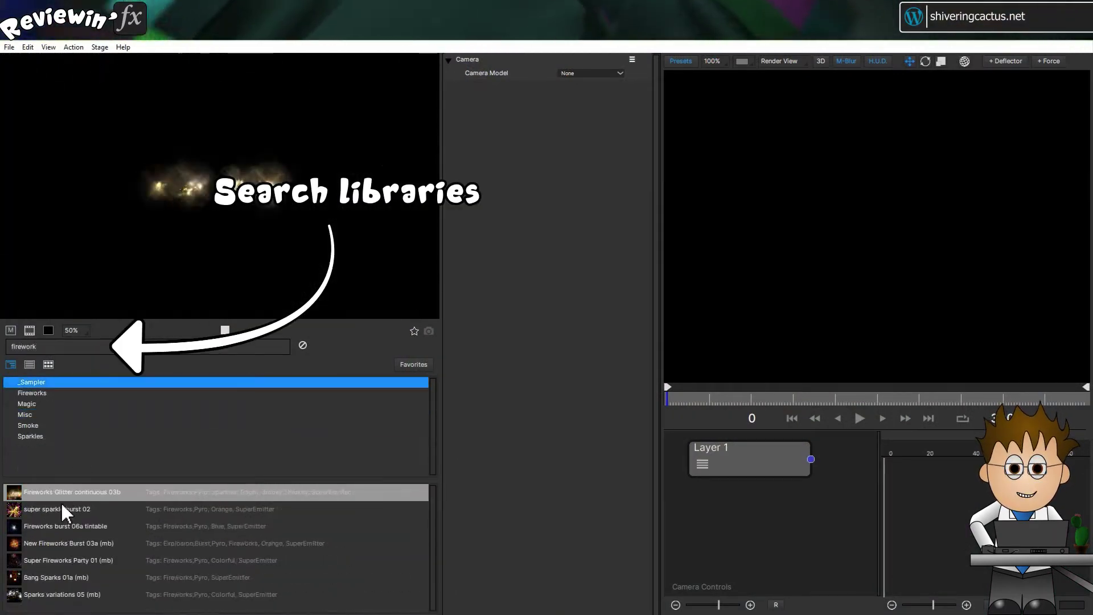
left_click(69, 527)
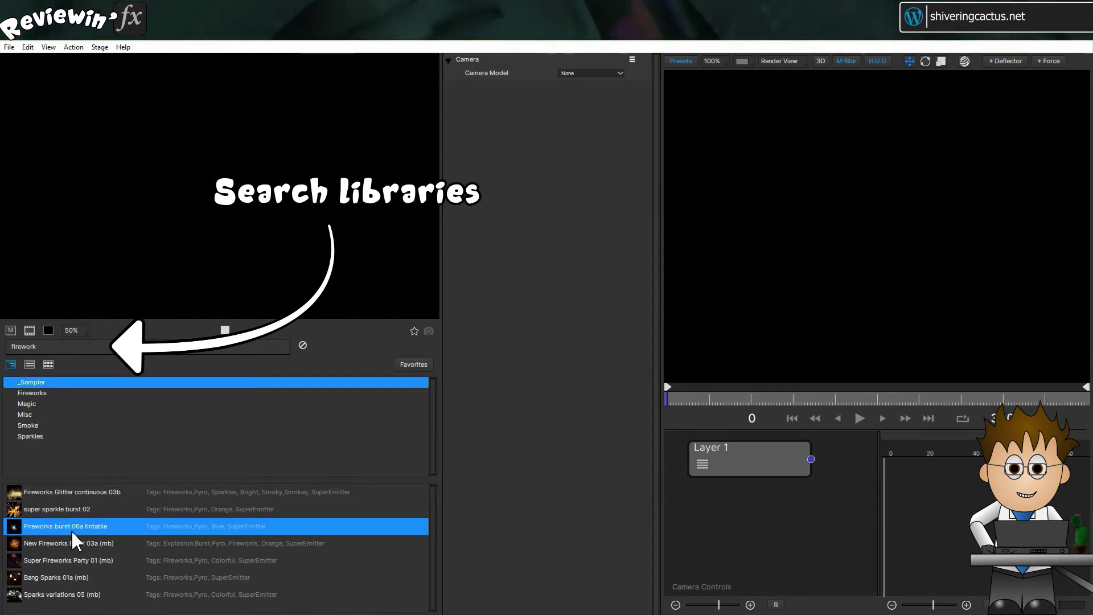
left_click(71, 577)
left_click(68, 595)
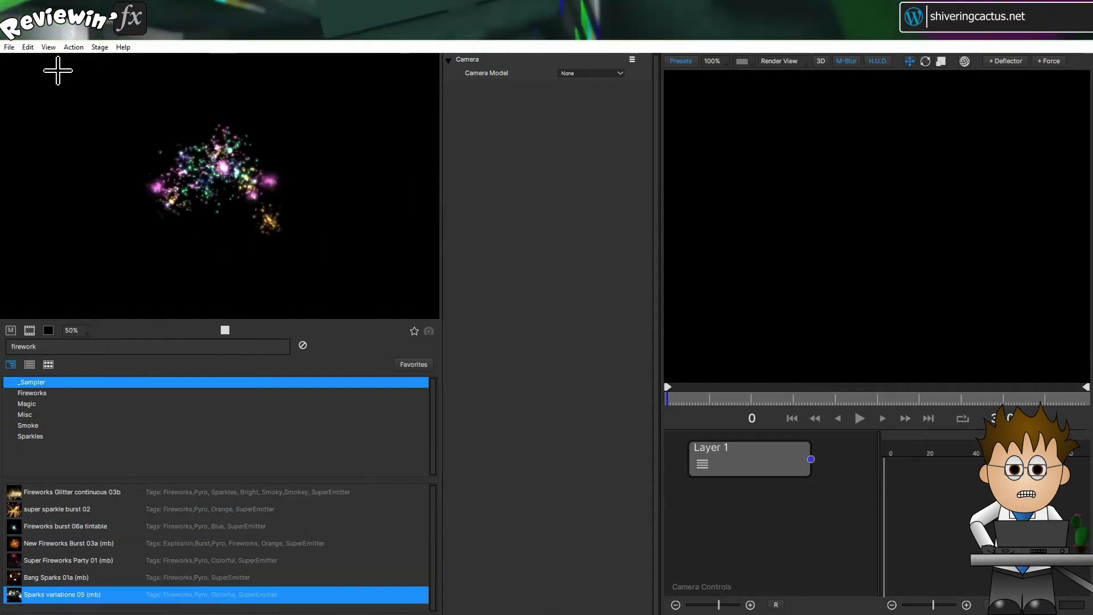
- Browse the Fireworks library and preview several of its sparkler party and spark emitters
left_click(49, 47)
left_click(108, 146)
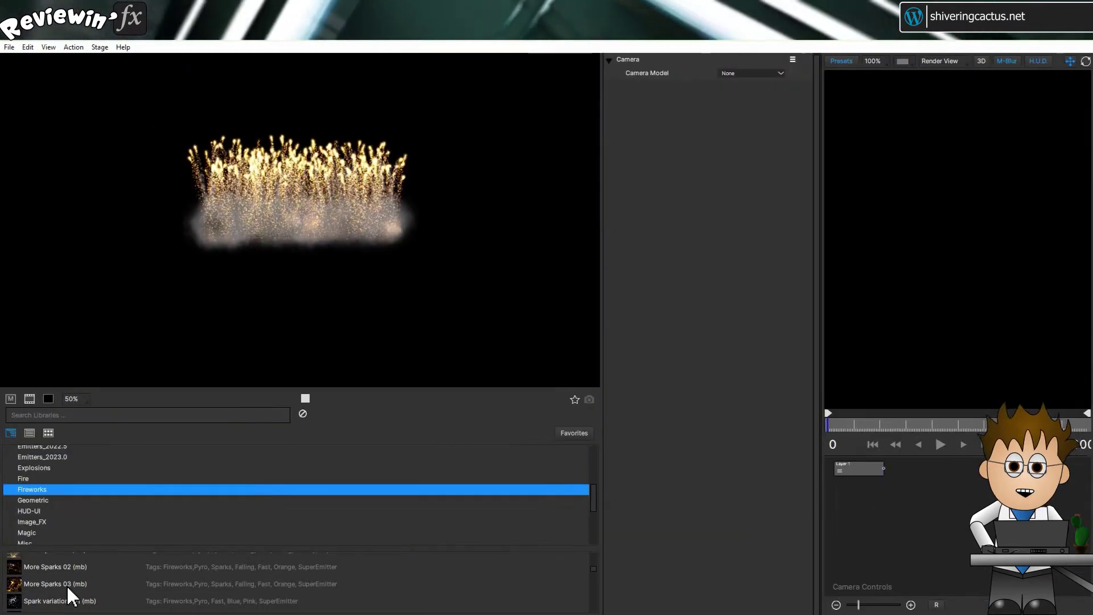
scroll(78, 595, "up", 2)
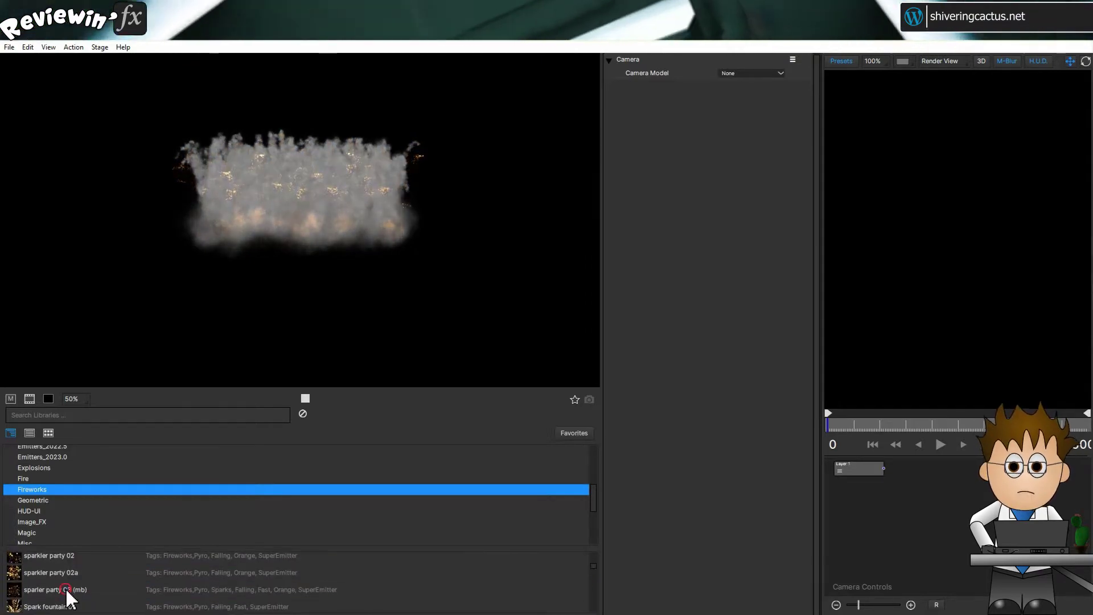
left_click(66, 591)
scroll(73, 589, "down", 5)
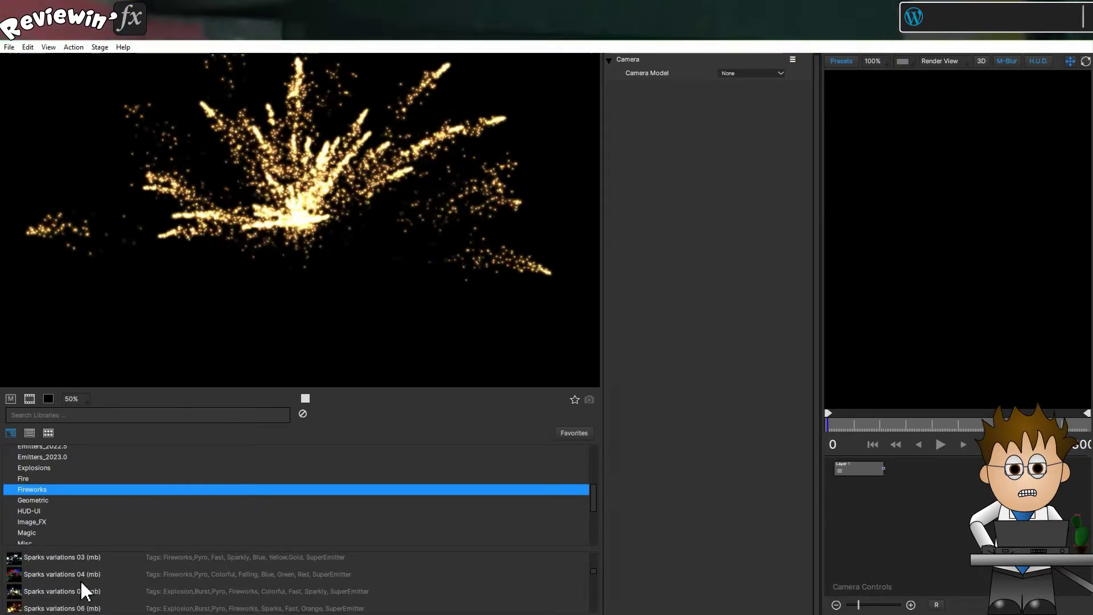
scroll(77, 586, "down", 3)
left_click(68, 587)
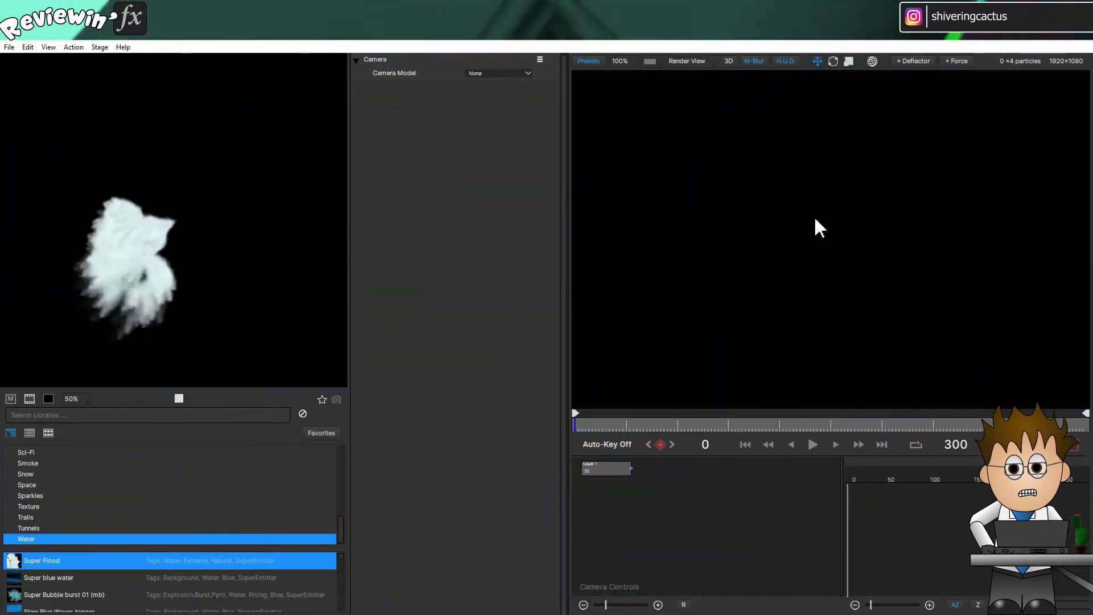
- Place the Super Flood emitter on the stage, draw a rectangular Flame Area emitter, and play each effect
left_click(833, 212)
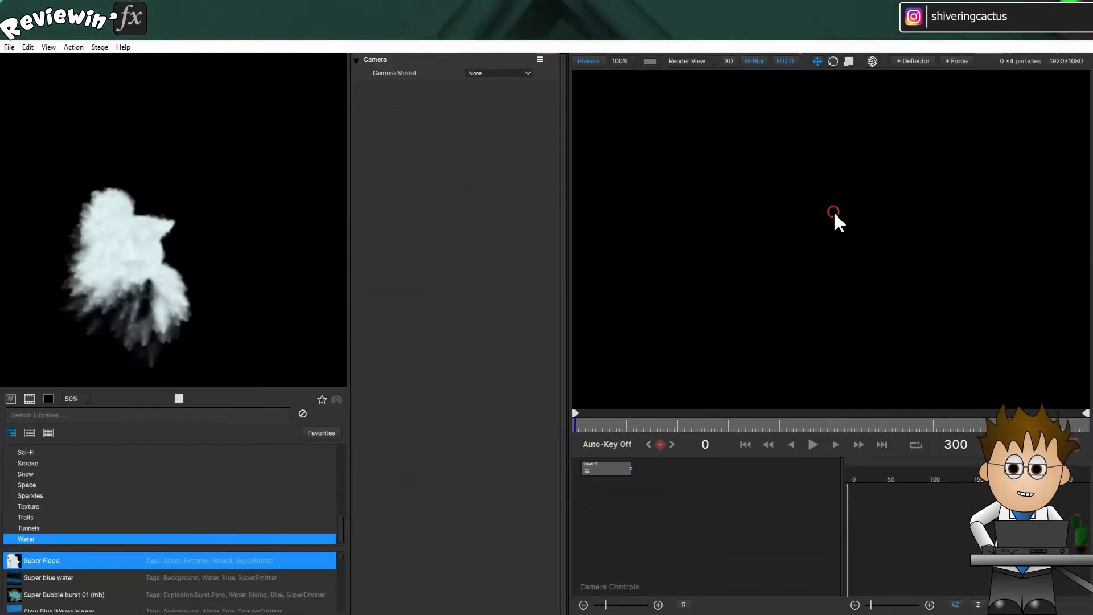
left_click(813, 445)
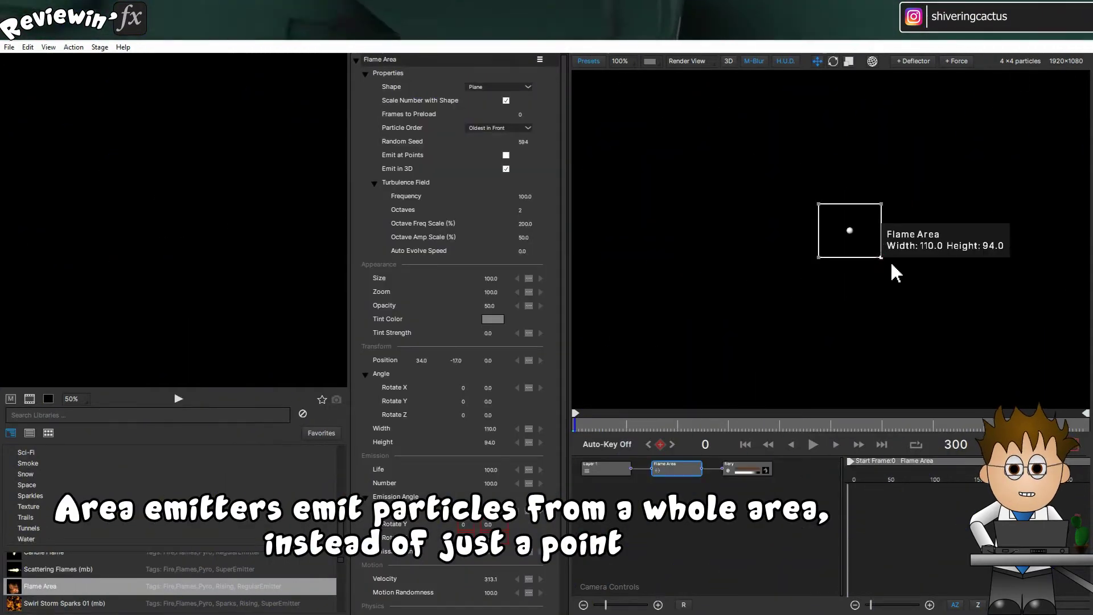
left_click_drag(896, 274, 967, 335)
left_click(816, 445)
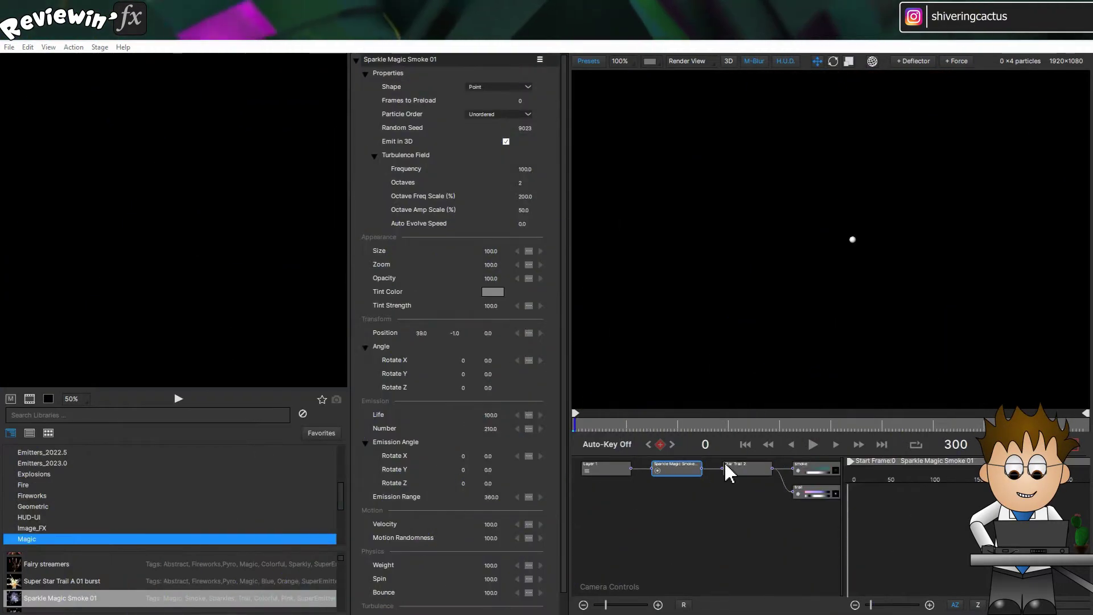
- Play the Sparkle Magic Smoke 01 emitter, turn Auto-Key on, and return to frame 0
left_click(816, 445)
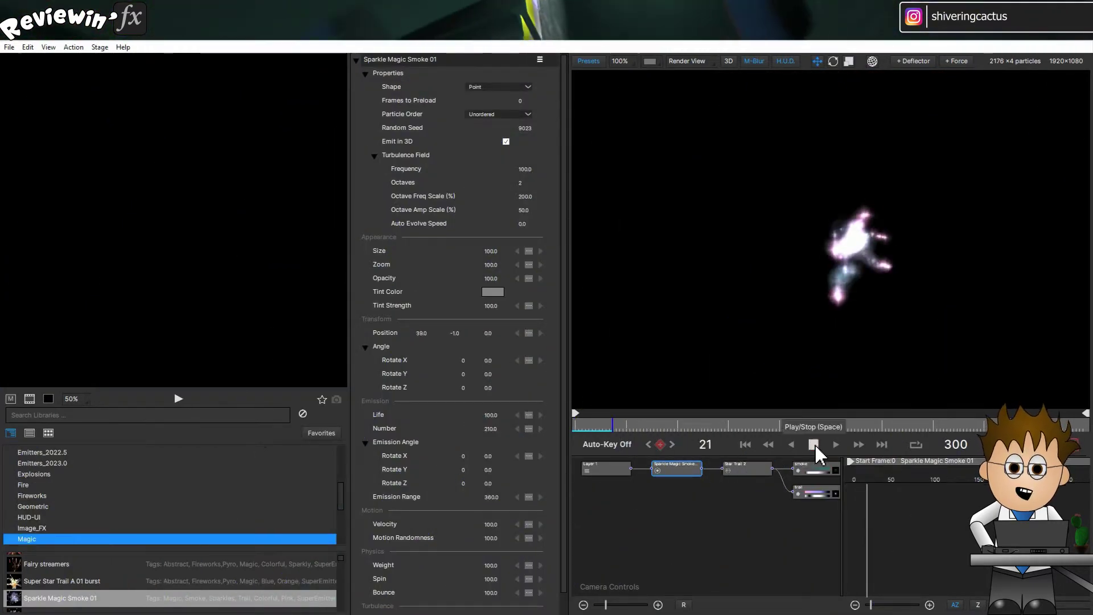
left_click(610, 445)
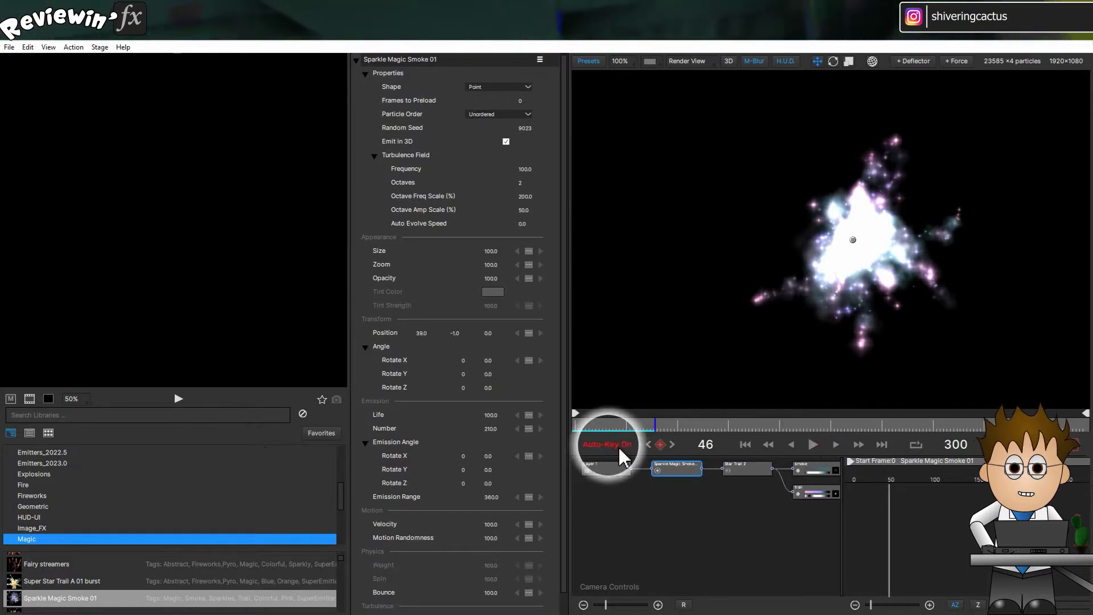
left_click_drag(654, 428, 572, 433)
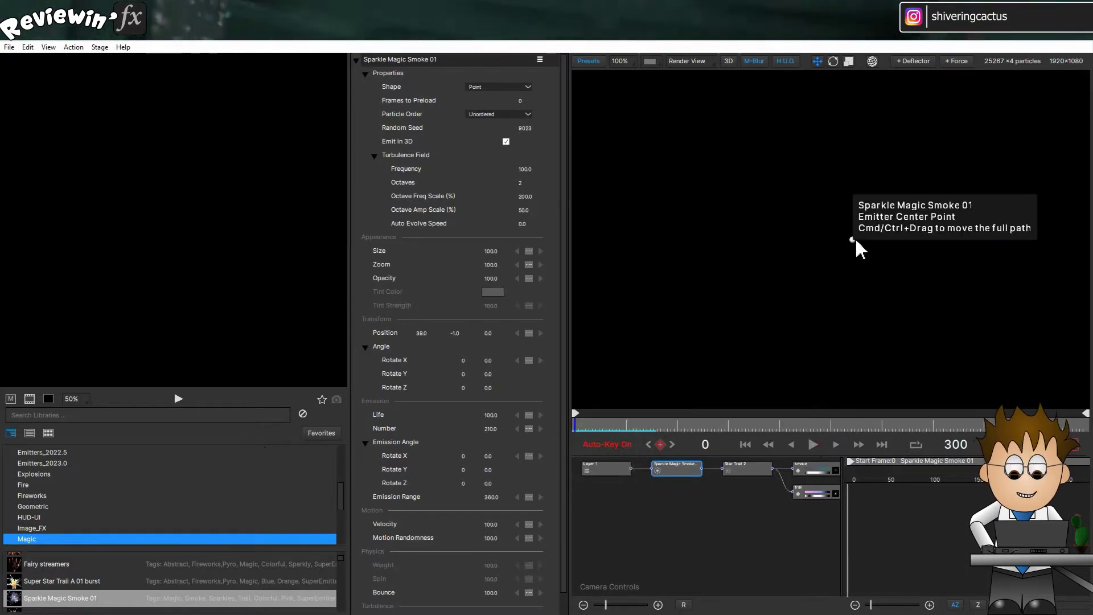
- Animate Sparkle Magic Smoke 01 from the stage's upper left at frame 0 to about X 311.3, Y 64.0 at frame 104
left_click_drag(853, 240, 958, 216)
left_click(753, 428)
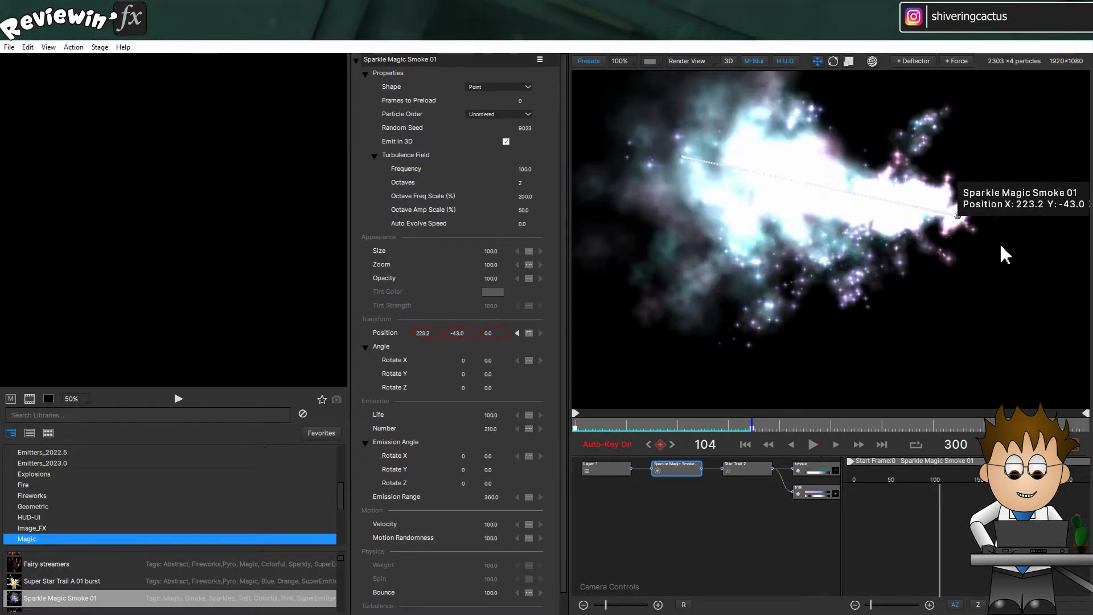
left_click_drag(1006, 254, 1009, 288)
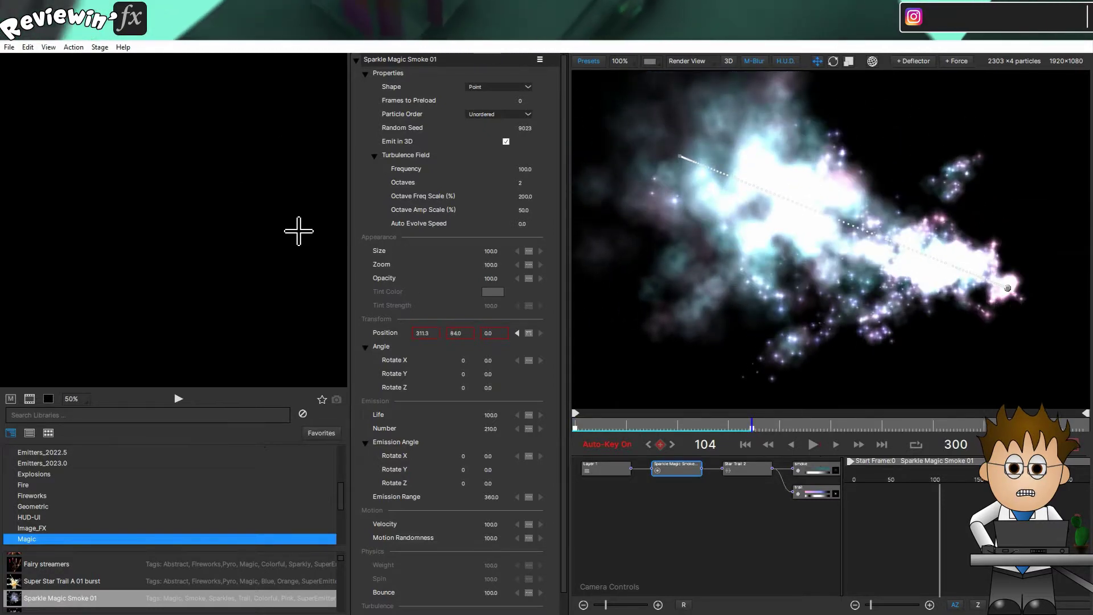
- Show the position gizmo on the stage and move the frame 104 keyframe to about X 259.4, Y 82.9
left_click(49, 48)
left_click(93, 147)
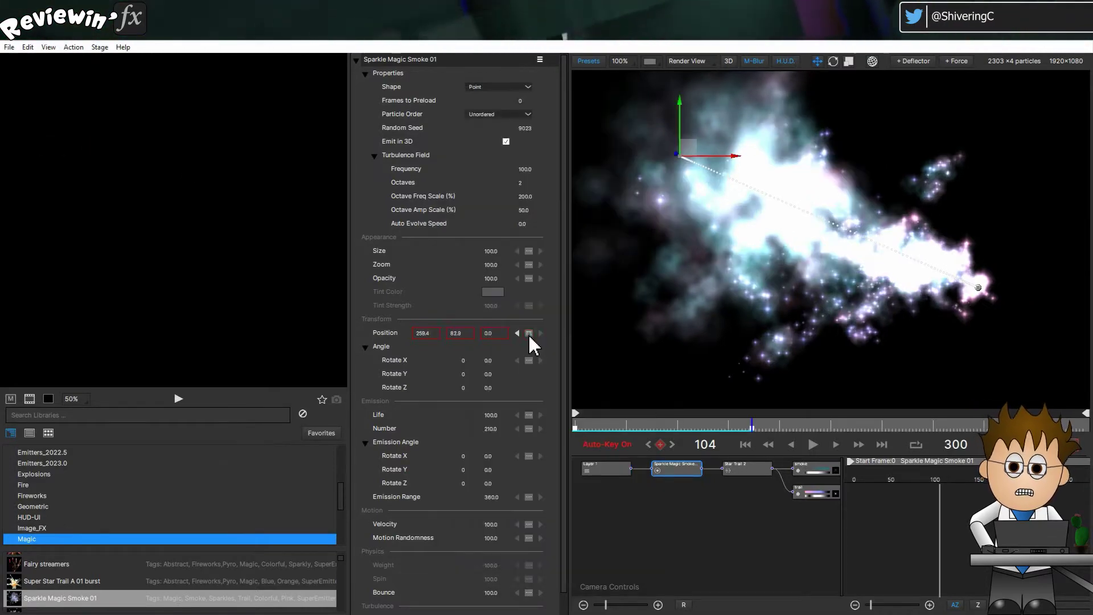
- Set the frame 104 position key to Bezier interpolation and extend its handle down and left to curve the path
left_click(528, 334)
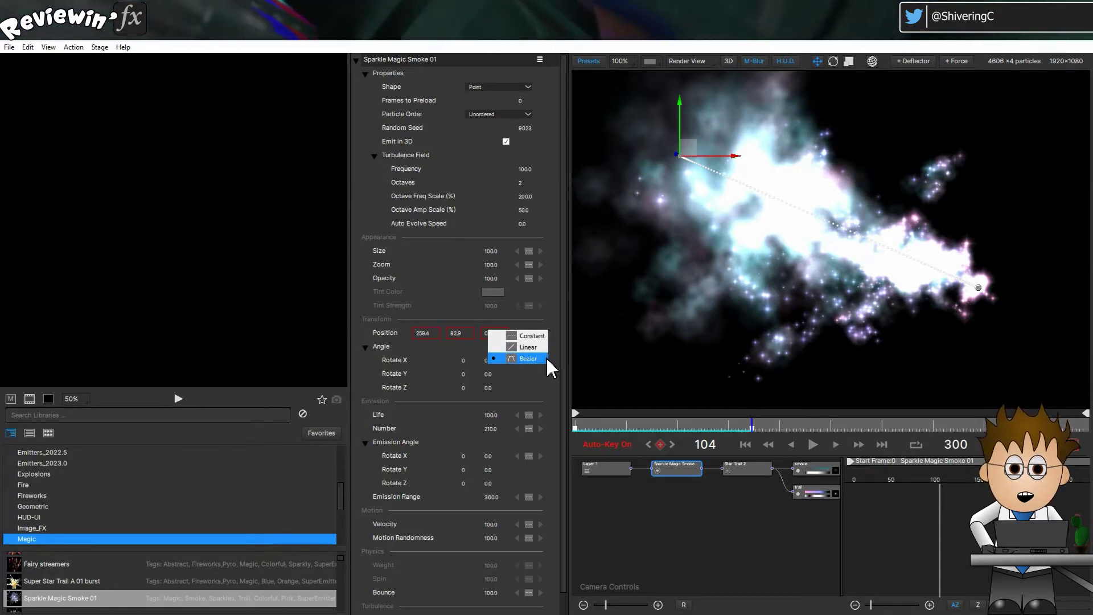
left_click(544, 355)
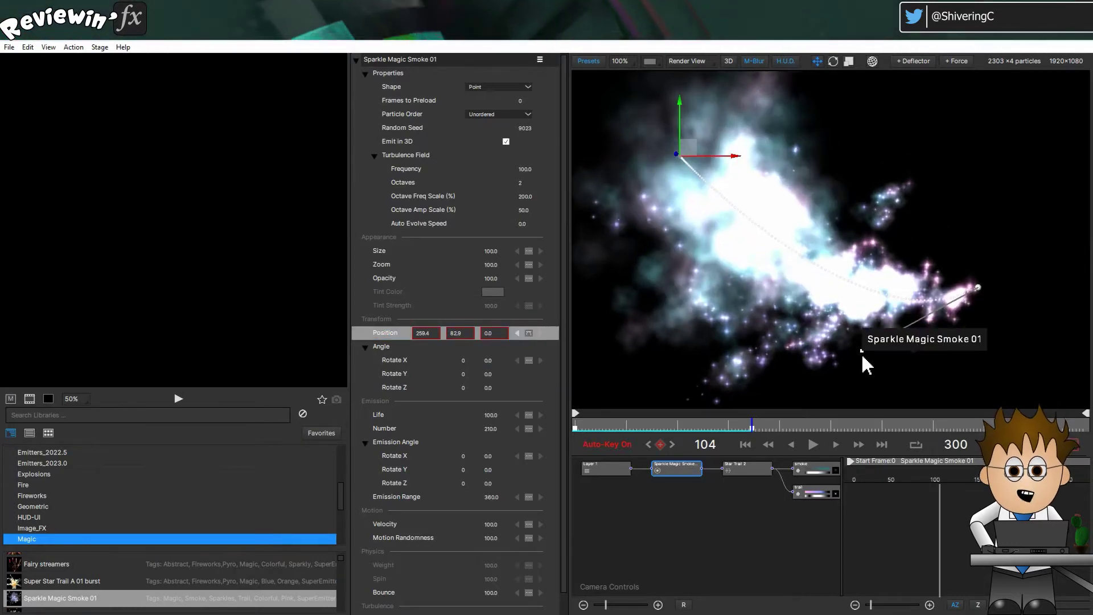
left_click_drag(863, 352, 826, 361)
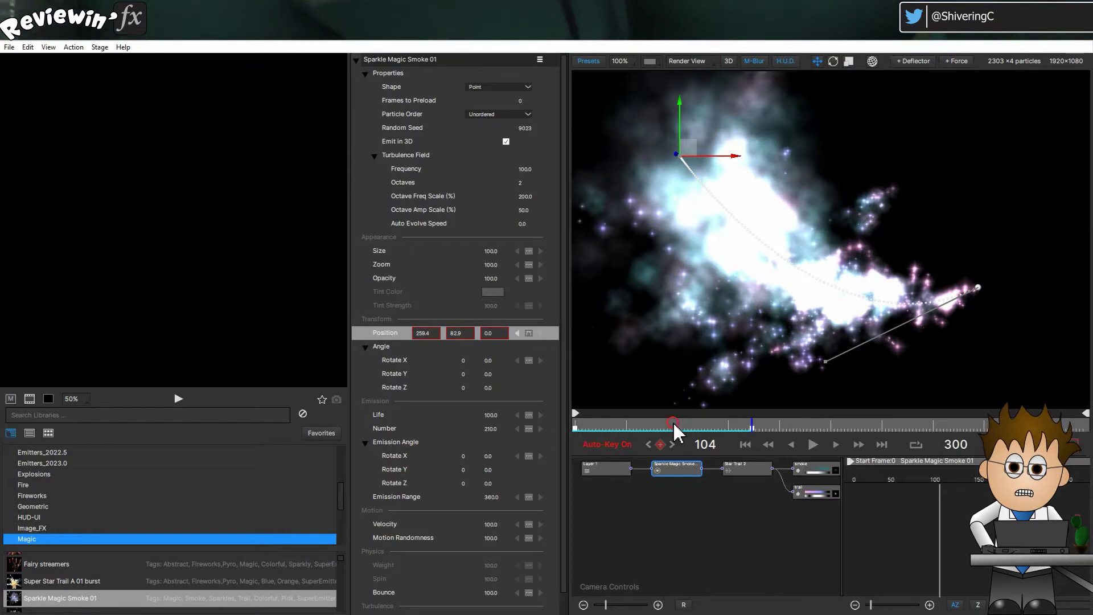
- Extend the frame 0 key's Bezier handle up and right to bend the motion path into an S-curve, and play the animation
left_click_drag(674, 431, 643, 420)
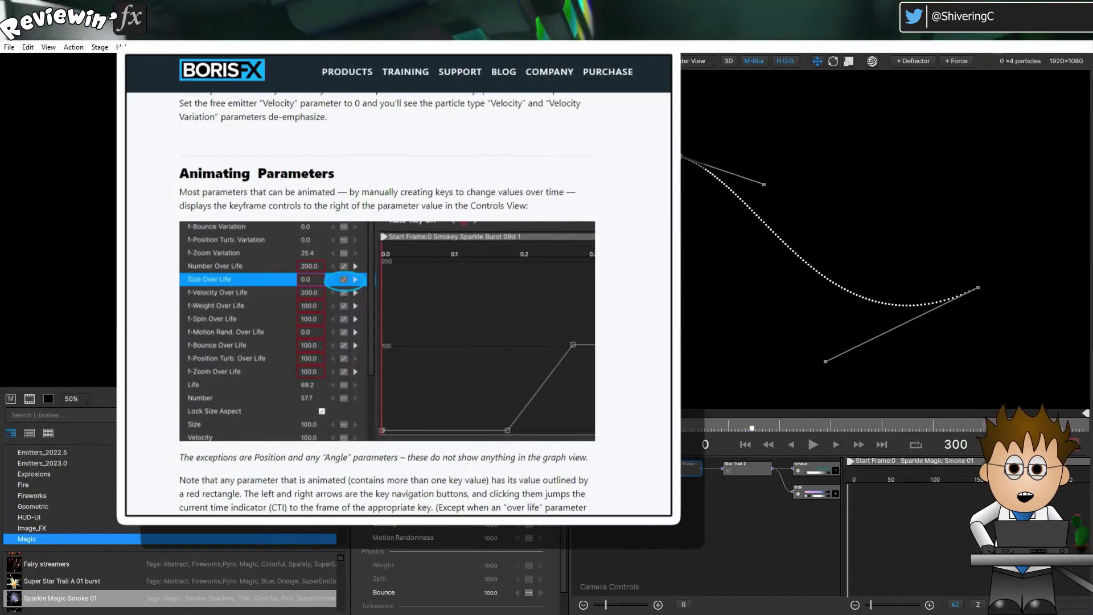
left_click_drag(764, 184, 922, 126)
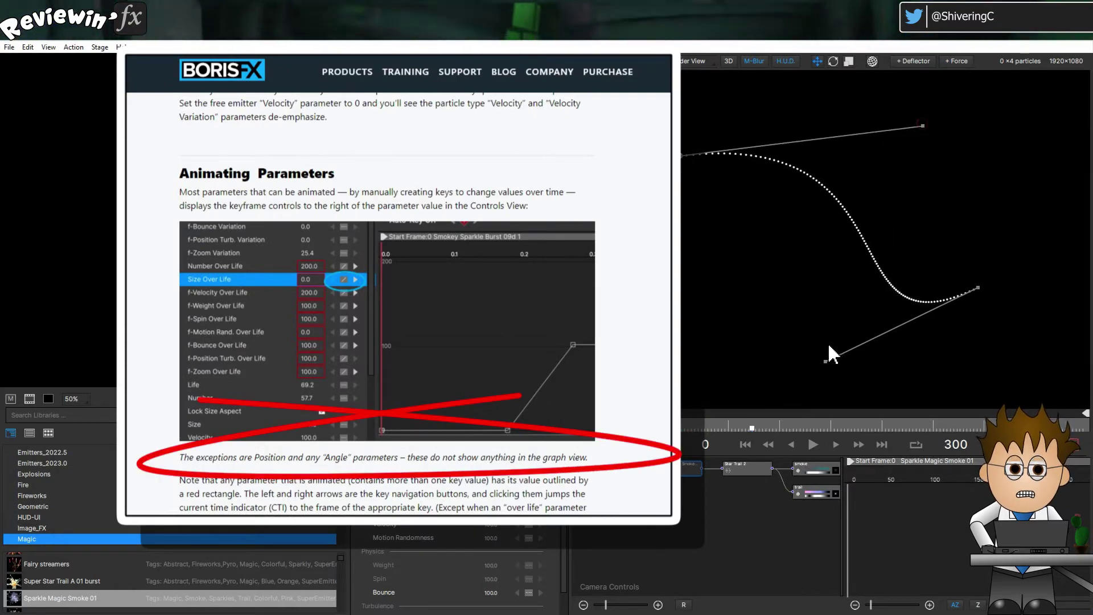
left_click(812, 445)
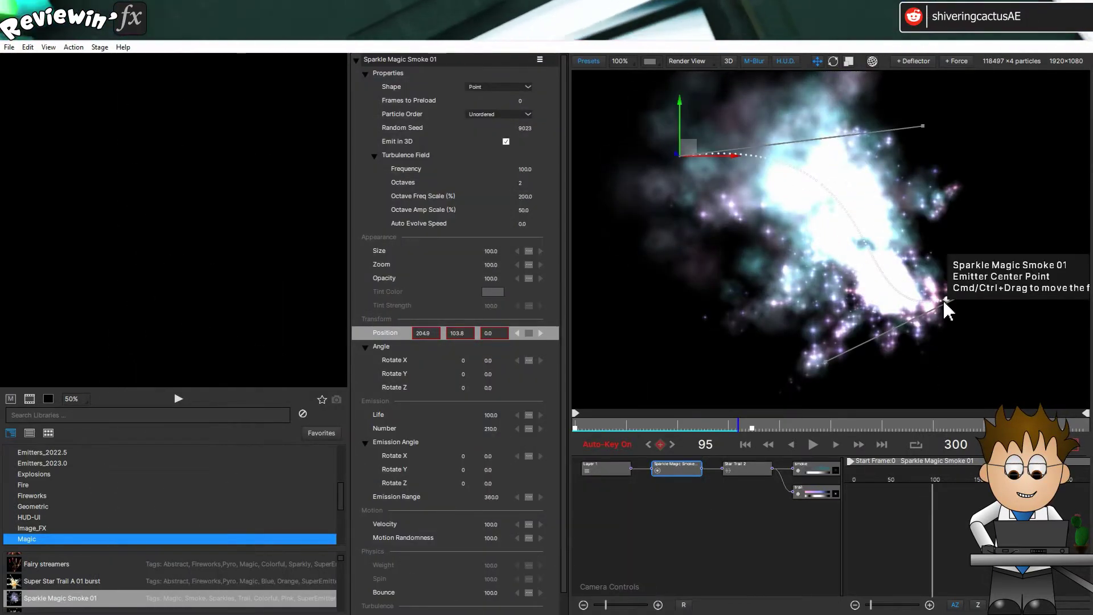
- Try moving the emitter center point to about X 276.1, Y 219.9 at frame 95, and undo the move
left_click_drag(947, 302, 990, 368)
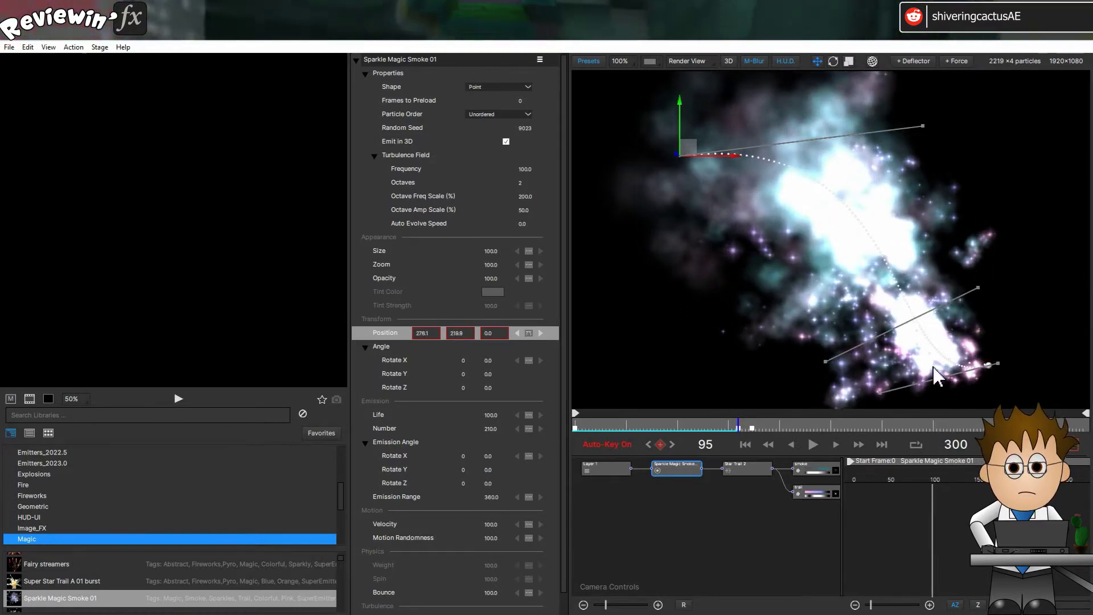
key("ctrl+z")
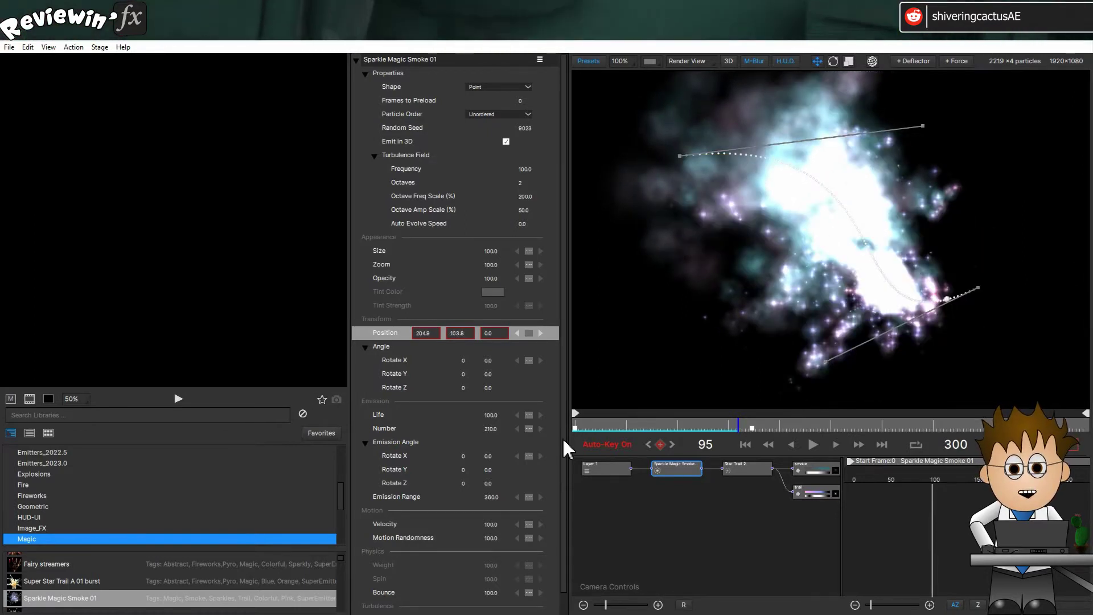
- Go to the next position keyframe at frame 104 and move the emitter center point further down and right
left_click(540, 334)
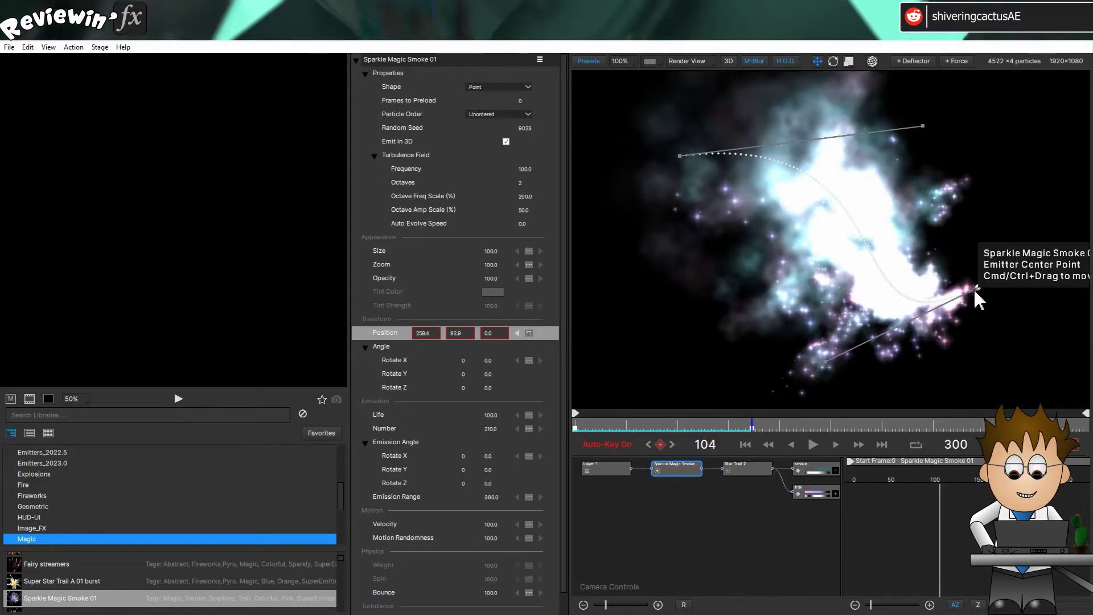
left_click_drag(979, 289, 1030, 347)
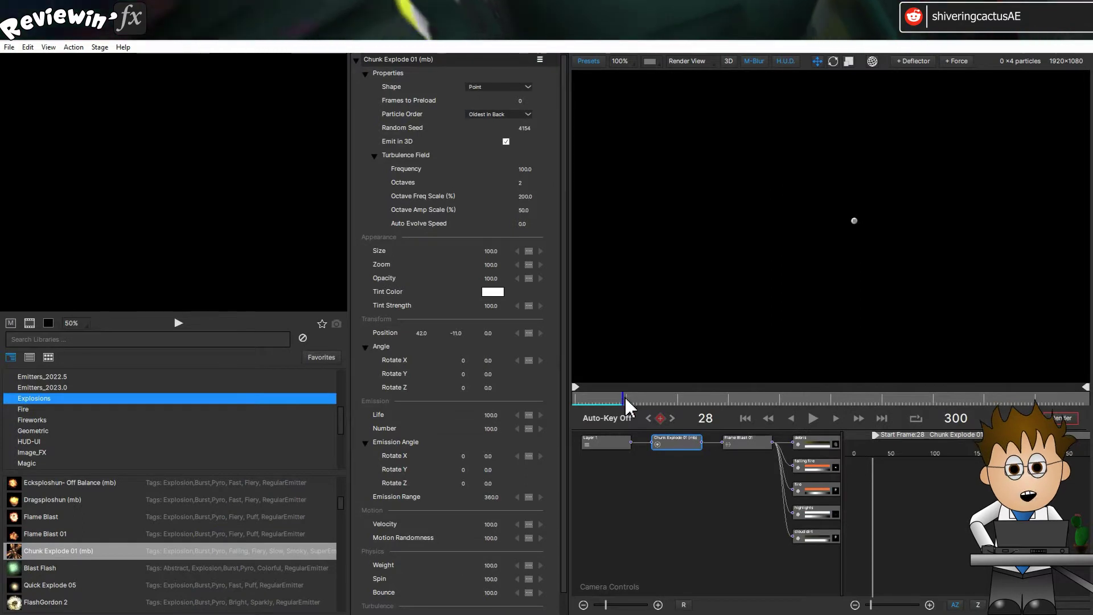
- Place a Chunk Explode 01 (mb) emitter at about X 24, Y -3 at frame 0 and play the explosion to frame 34
left_click_drag(627, 405, 661, 400)
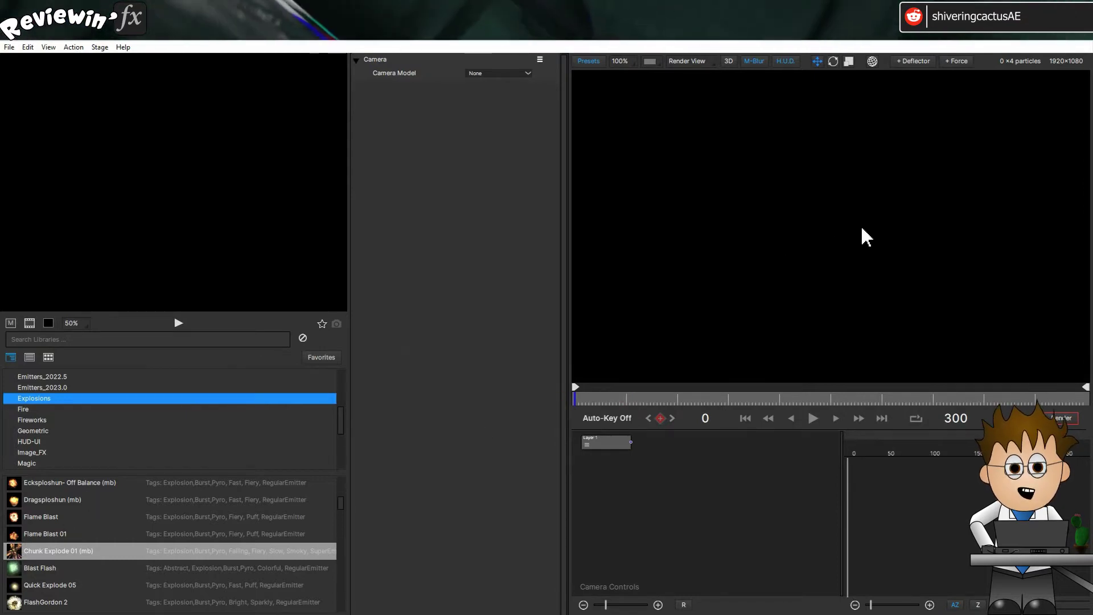
left_click_drag(873, 244, 870, 217)
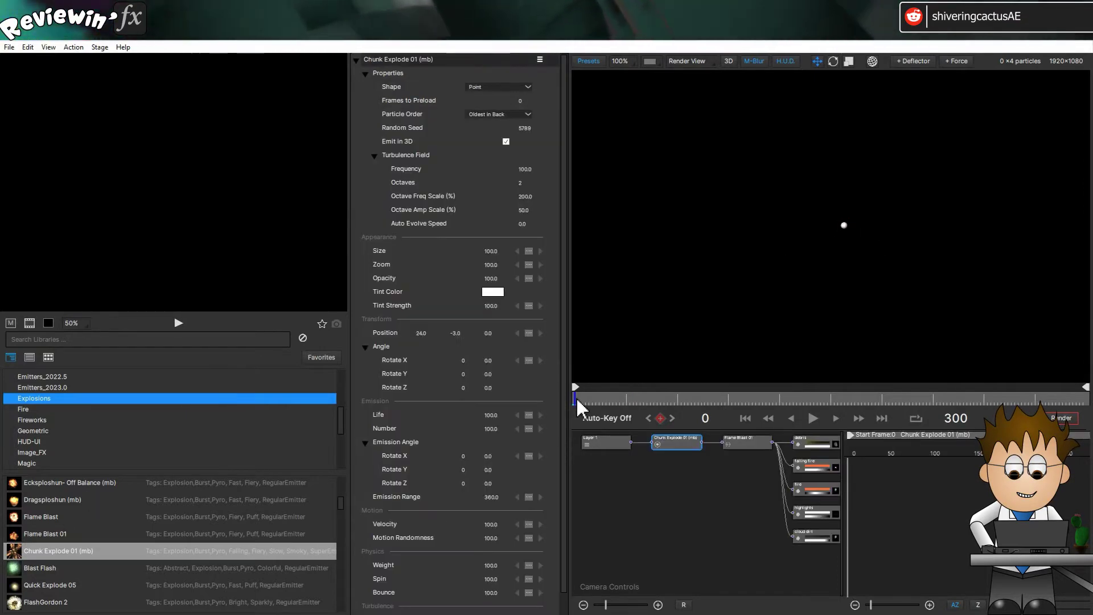
left_click(811, 418)
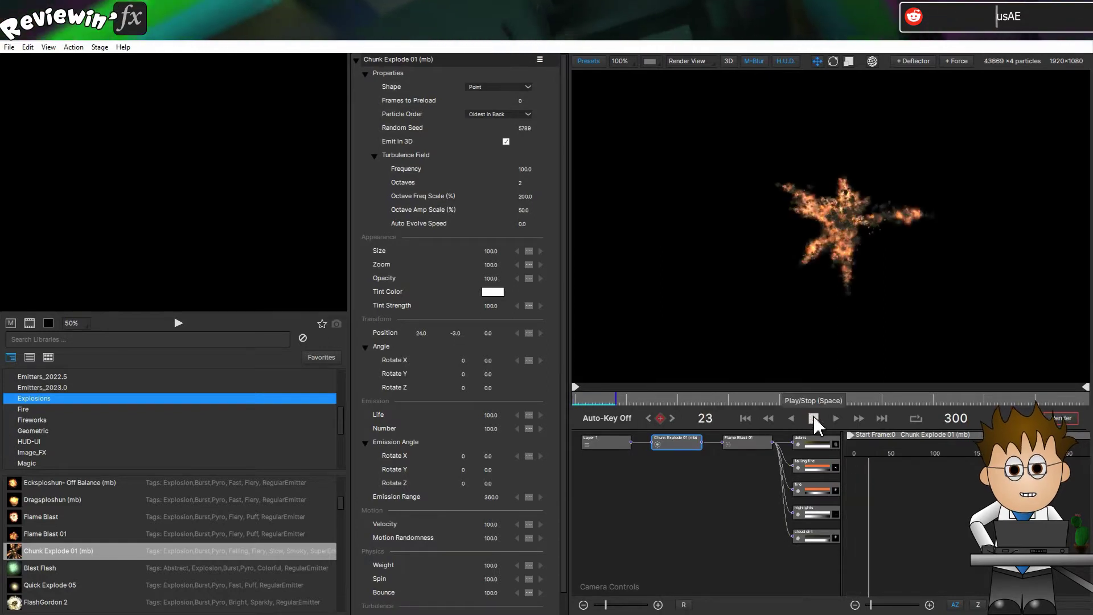
left_click(812, 418)
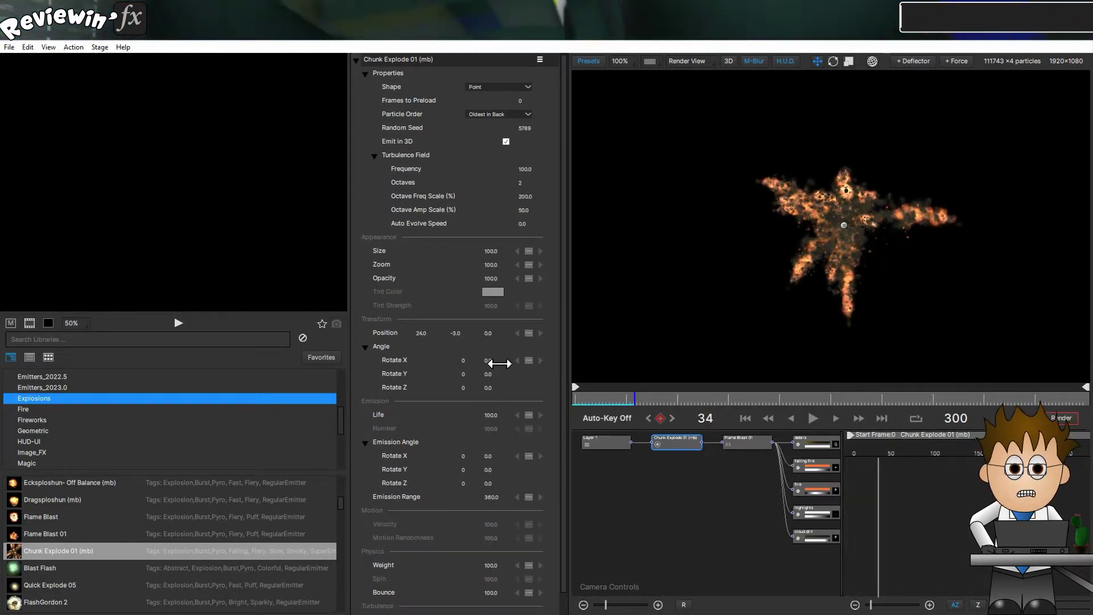
- Try rotating the Chunk Explode 01 (mb) emitter around Y and to -34 around Z, change its shape to Circle, and play the result
left_click_drag(496, 374, 538, 393)
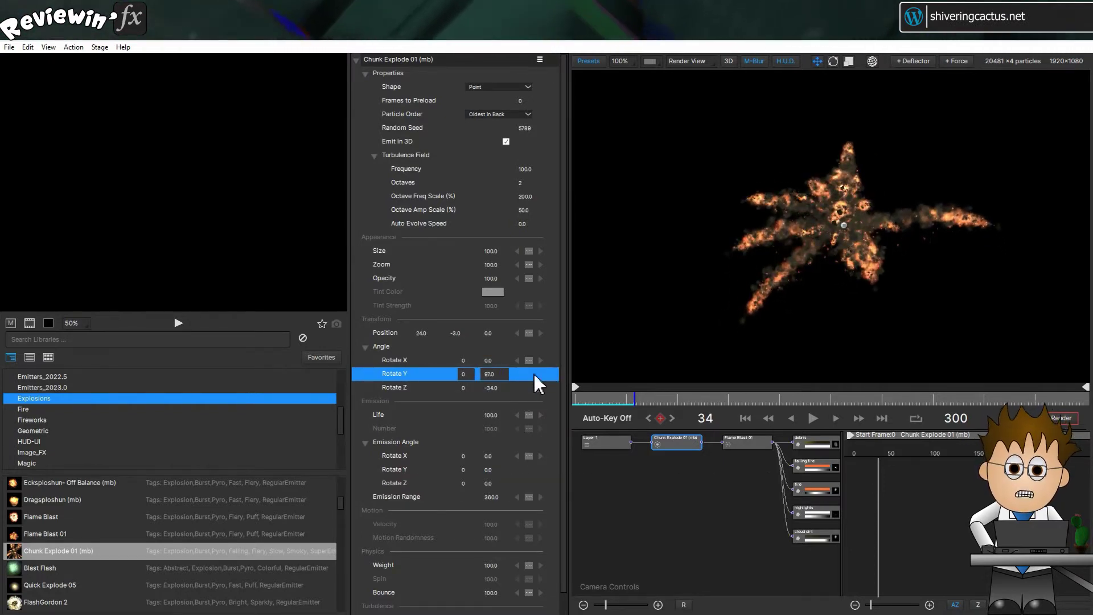
left_click(529, 88)
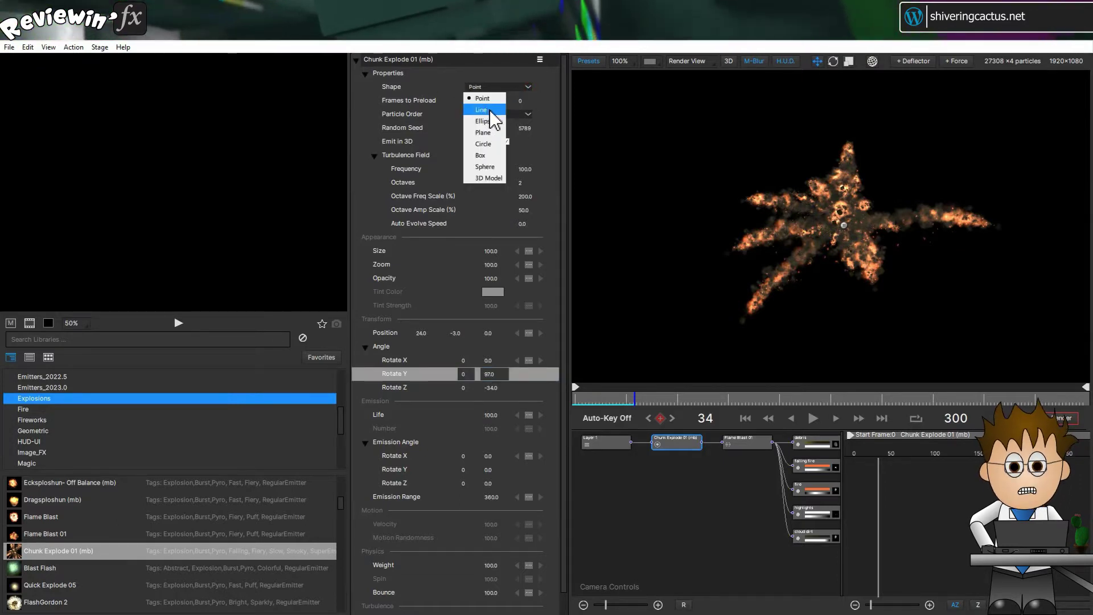
left_click(484, 144)
left_click(813, 420)
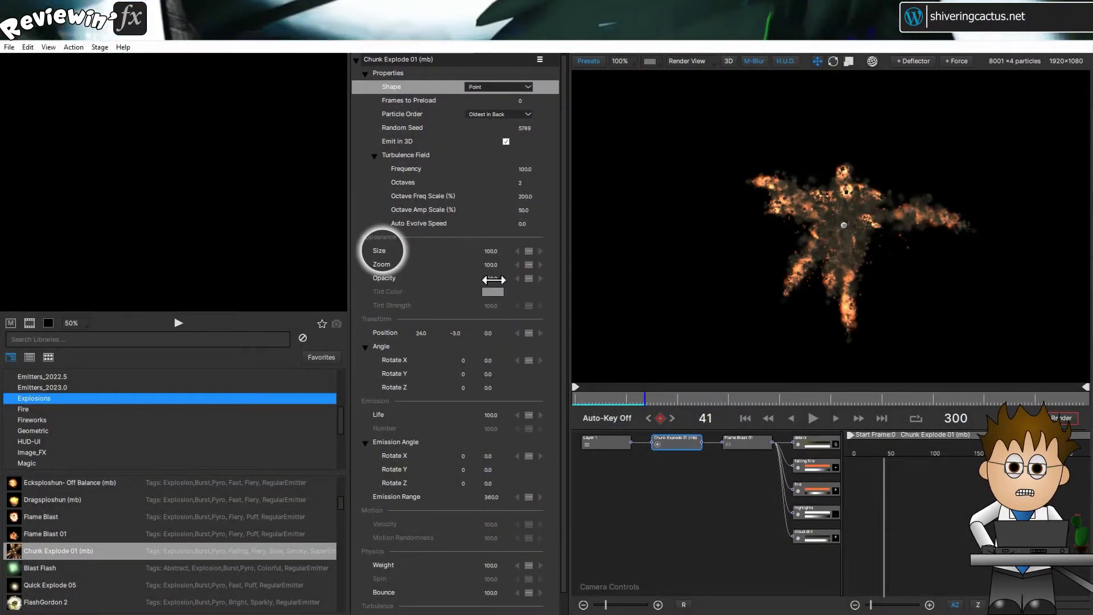
- Set the Chunk Explode 01 (mb) emitter's Size to 135 and review the properties of its debris particle
left_click_drag(493, 251, 515, 257)
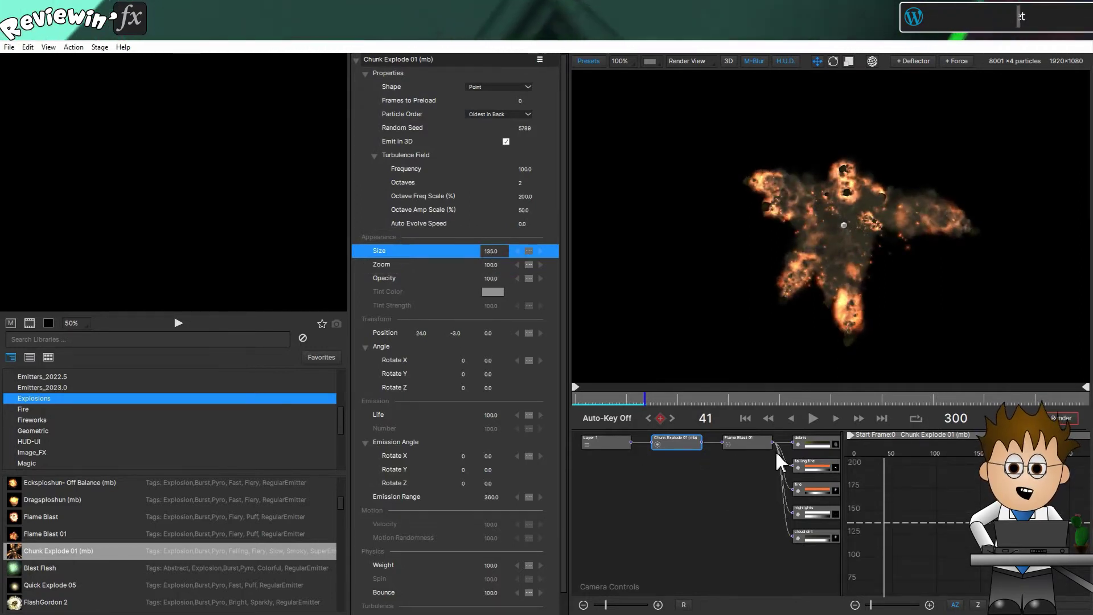
left_click(814, 442)
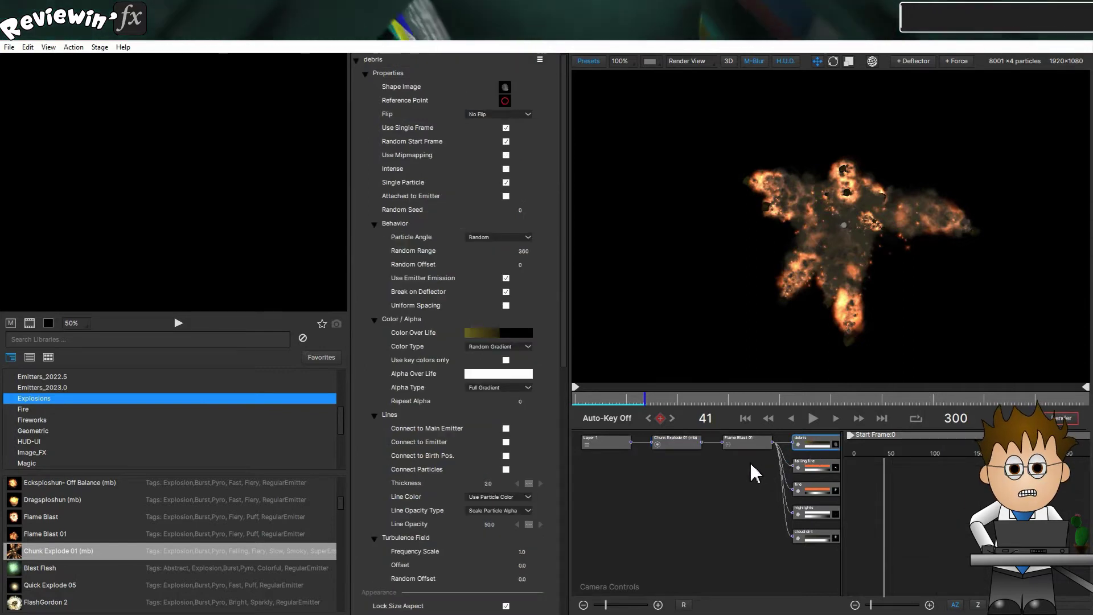
scroll(441, 343, "down", 5)
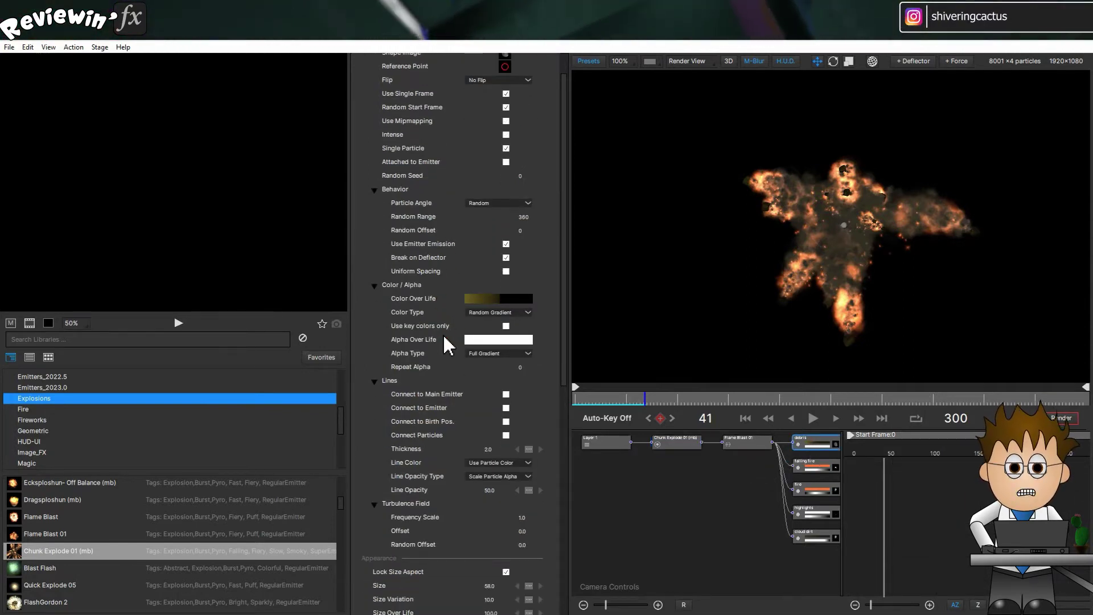
scroll(446, 344, "down", 3)
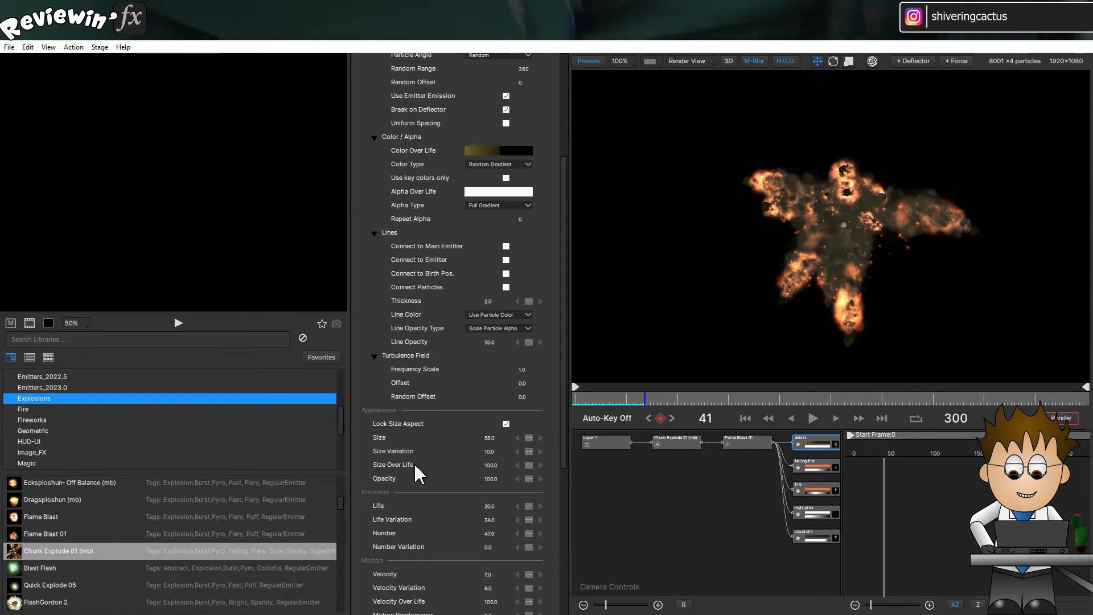
scroll(438, 424, "up", 8)
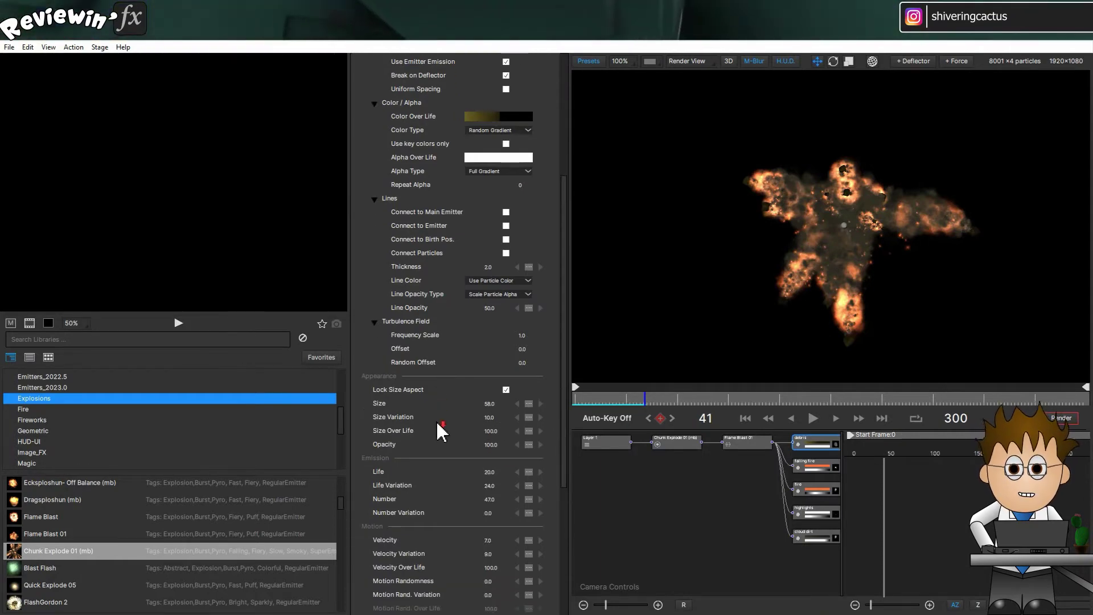
left_click(672, 443)
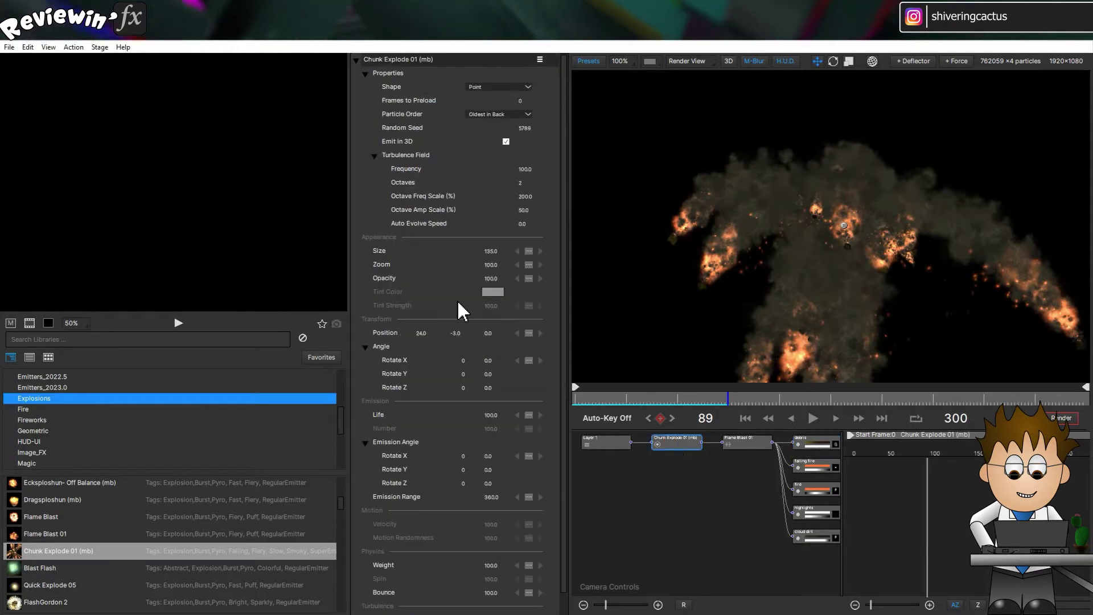
- Set the project duration to 360 frames in the project settings
left_click(48, 47)
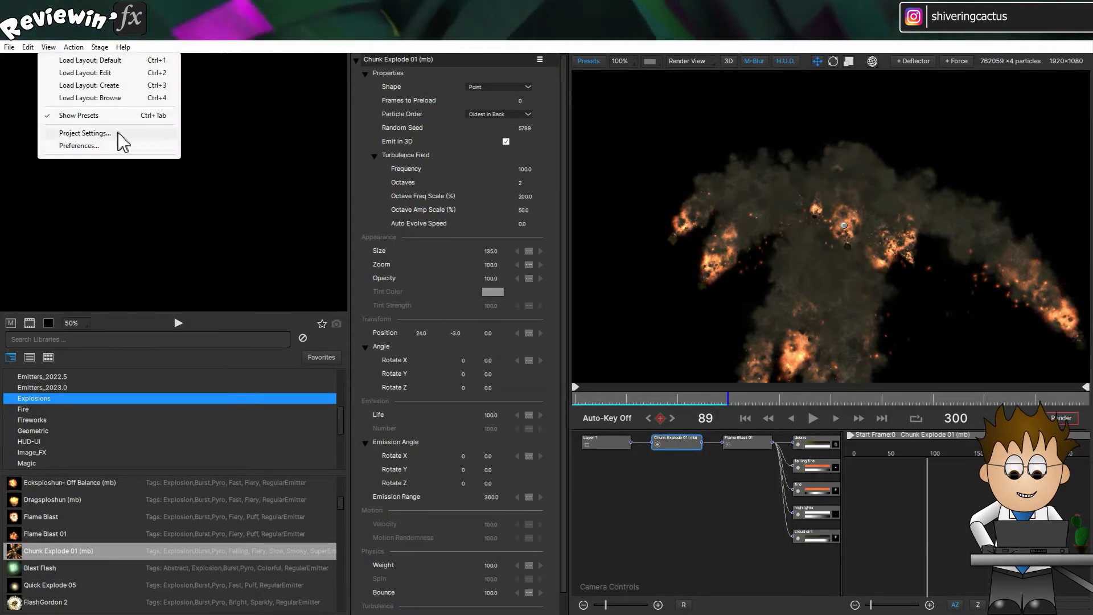
left_click(85, 132)
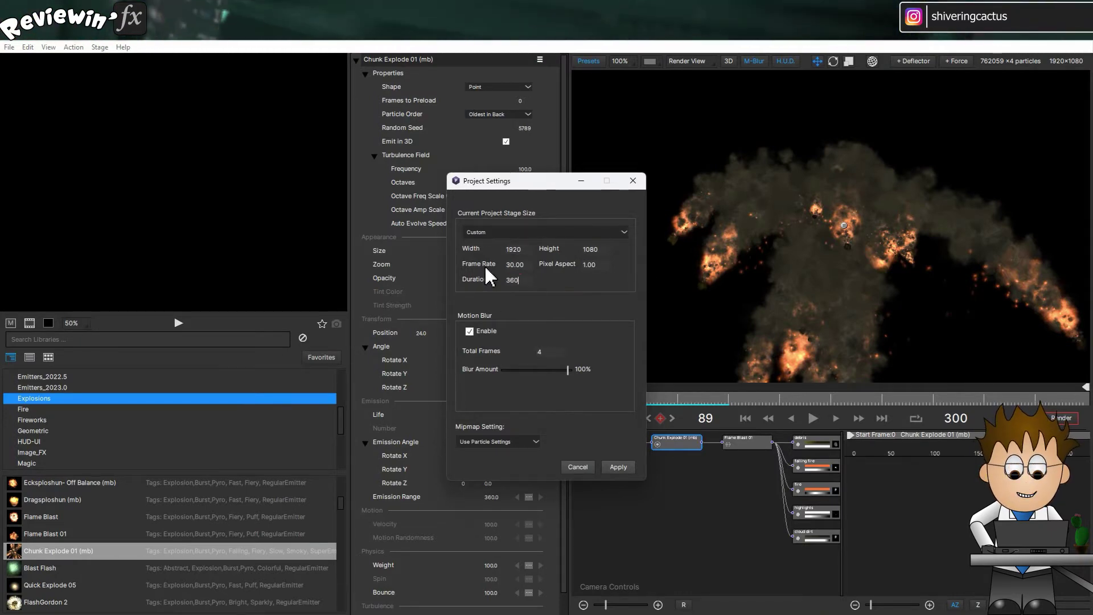
left_click(625, 467)
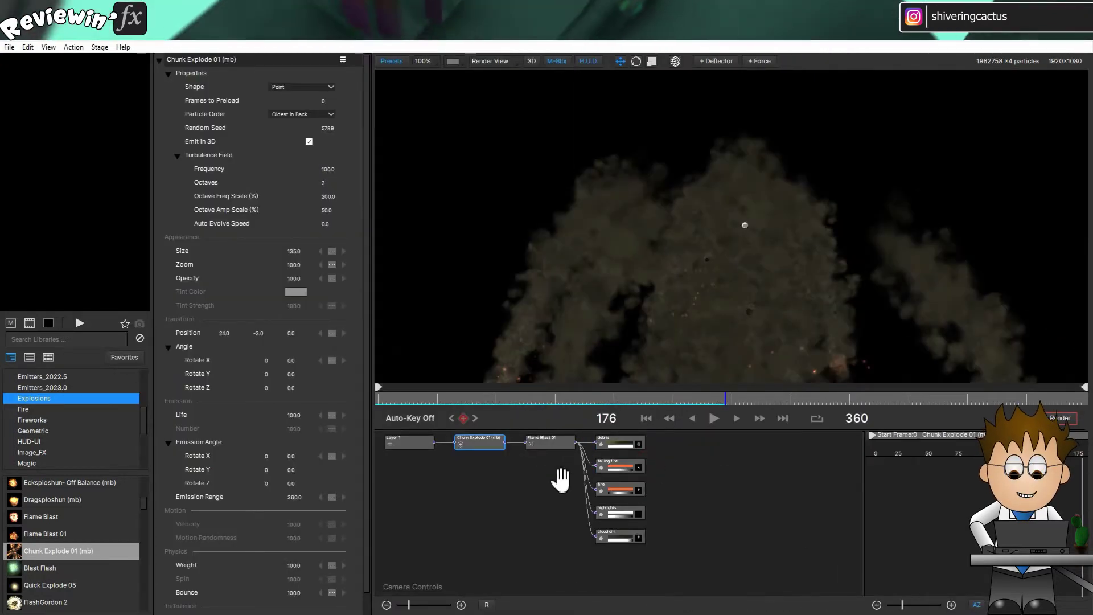
- Enlarge the node view and inspect the frames of the debris particle's asteroid shape in the Particle Shape Editor
left_click_drag(581, 504, 581, 503)
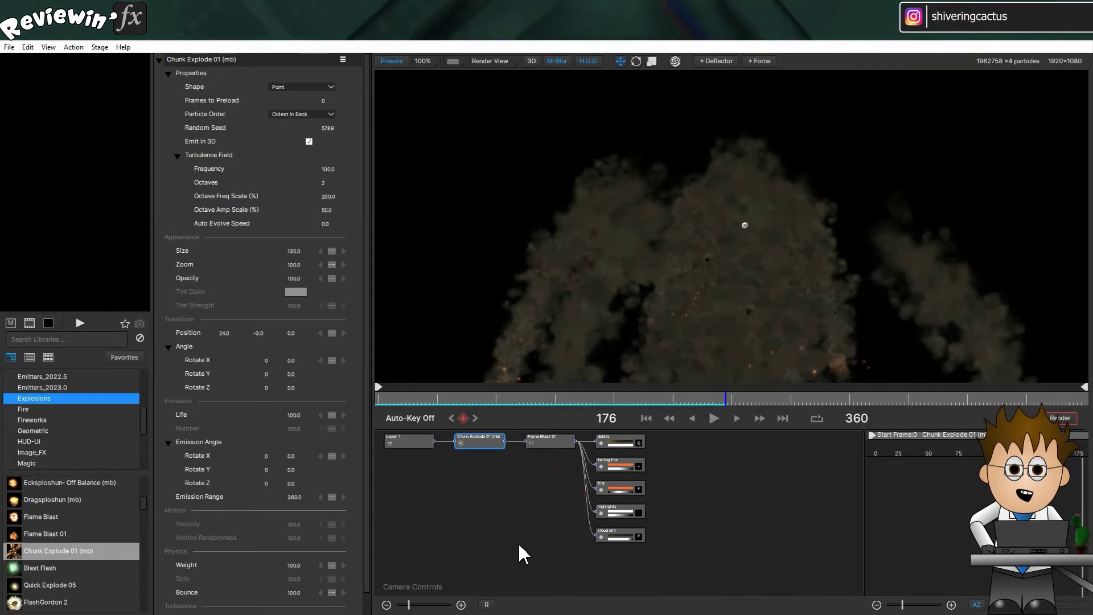
left_click(462, 605)
left_click(462, 605)
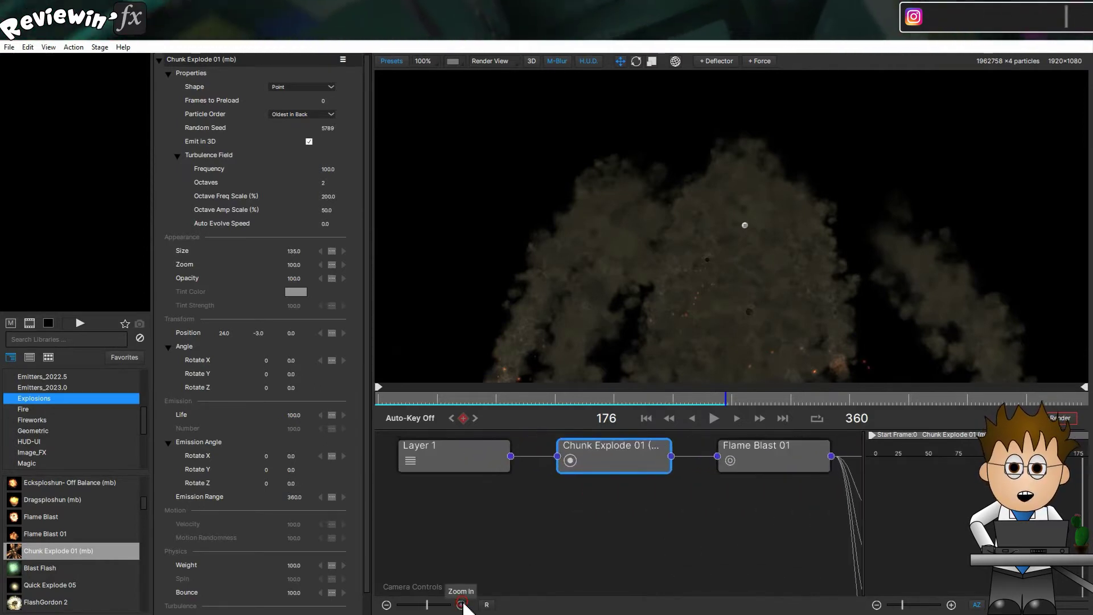
left_click_drag(749, 515, 427, 539)
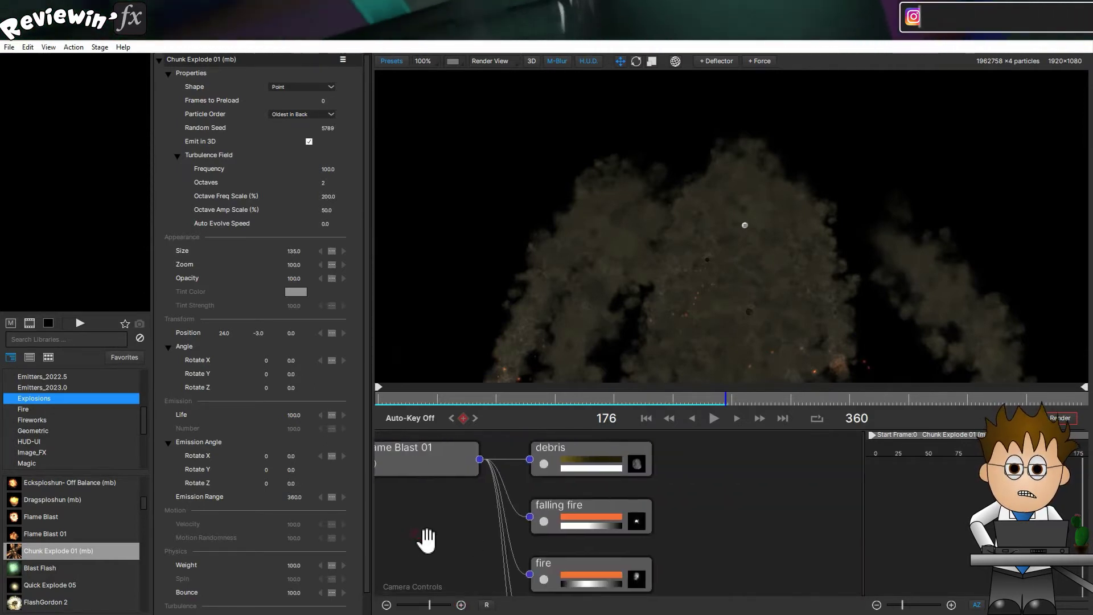
left_click(572, 460)
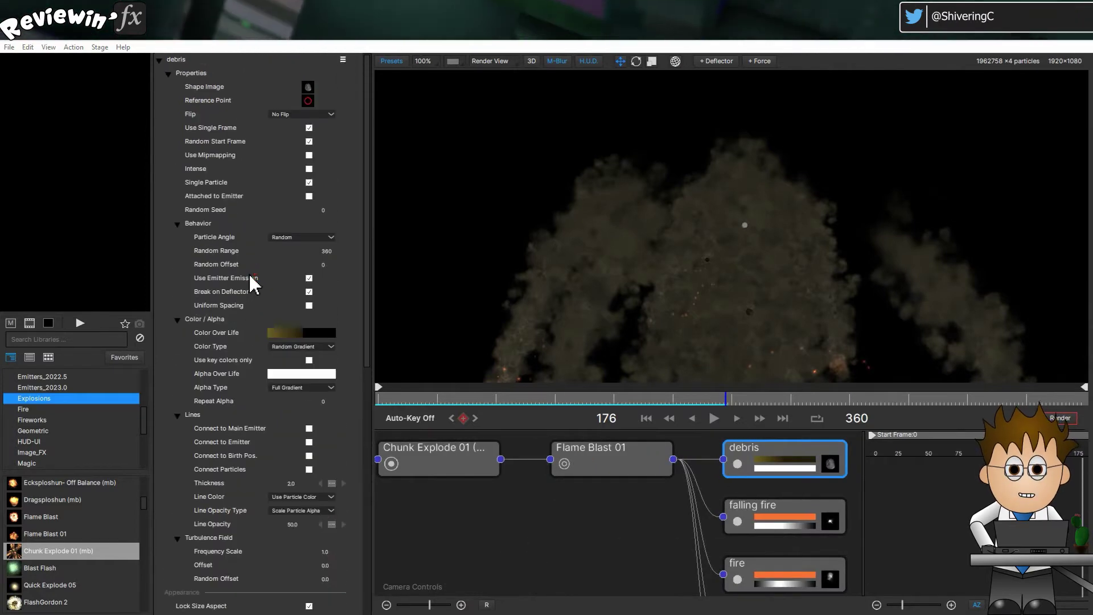
left_click(311, 87)
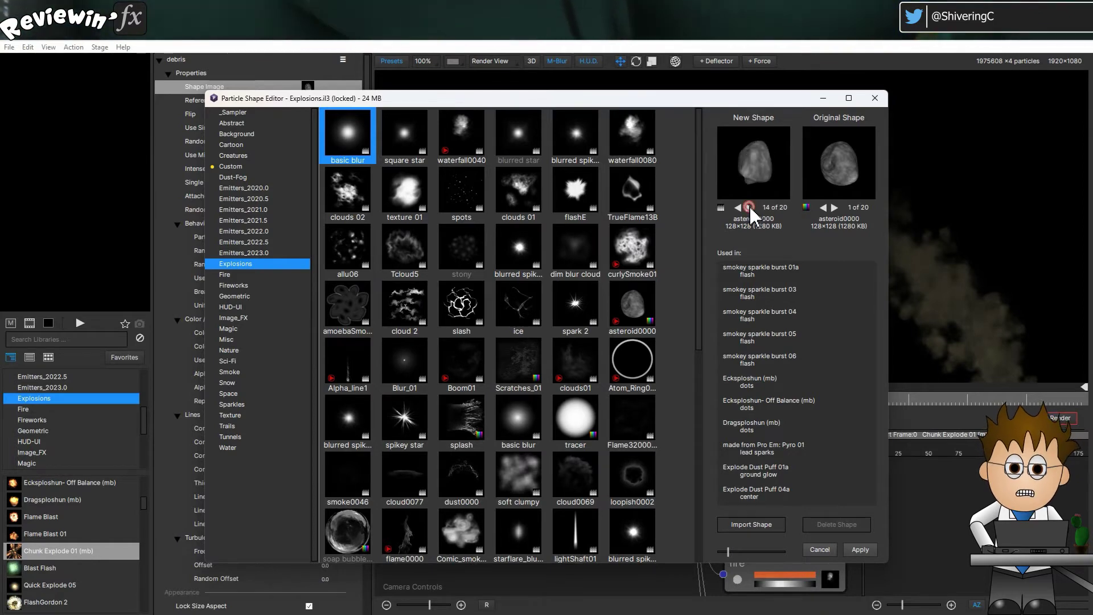
left_click(875, 99)
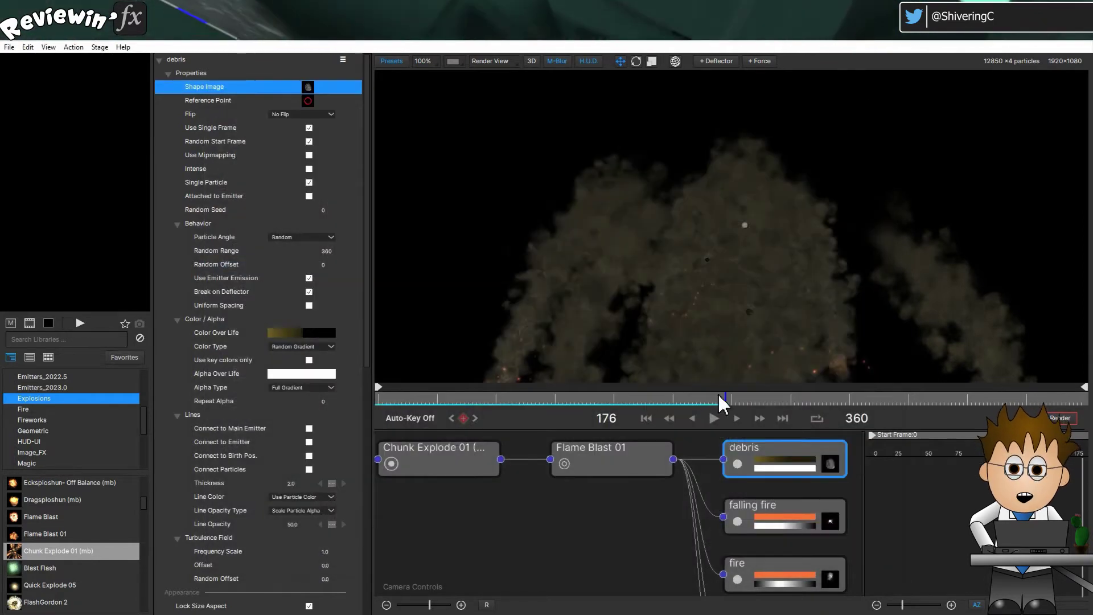
- Scrub back to the early burst, look through the debris particle's settings, and scrub forward to frame 90
left_click_drag(735, 405, 444, 402)
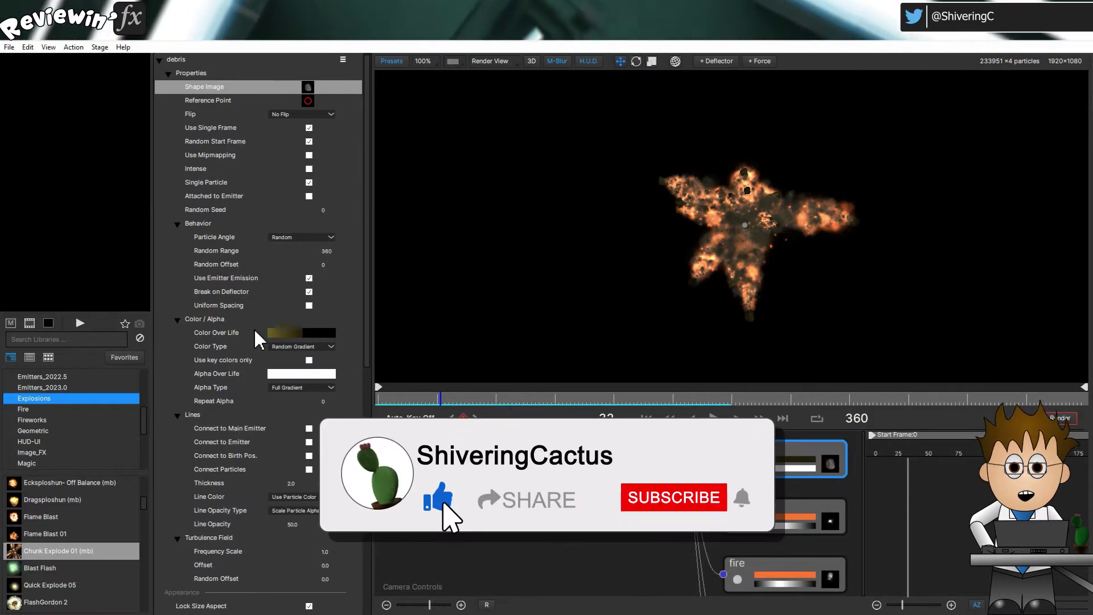
scroll(258, 336, "down", 3)
scroll(256, 329, "down", 8)
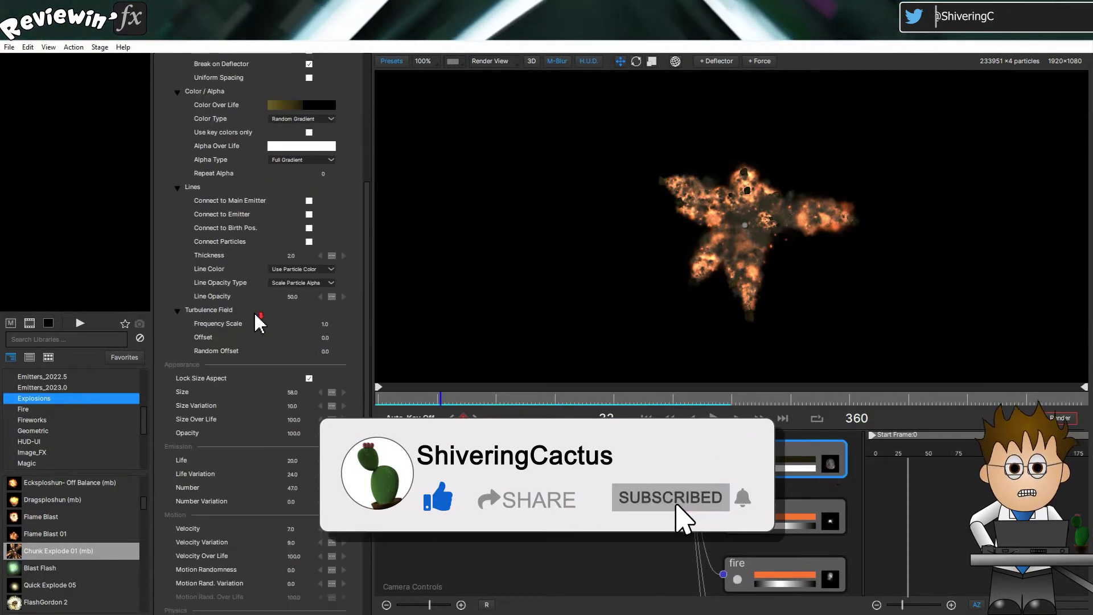
scroll(259, 322, "up", 11)
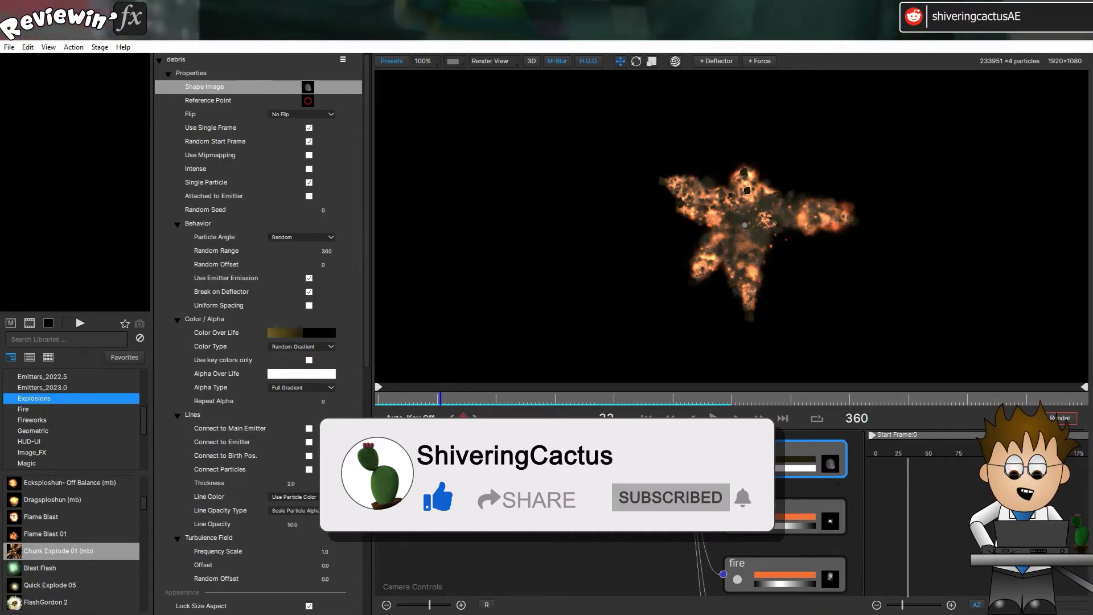
left_click_drag(397, 407, 558, 404)
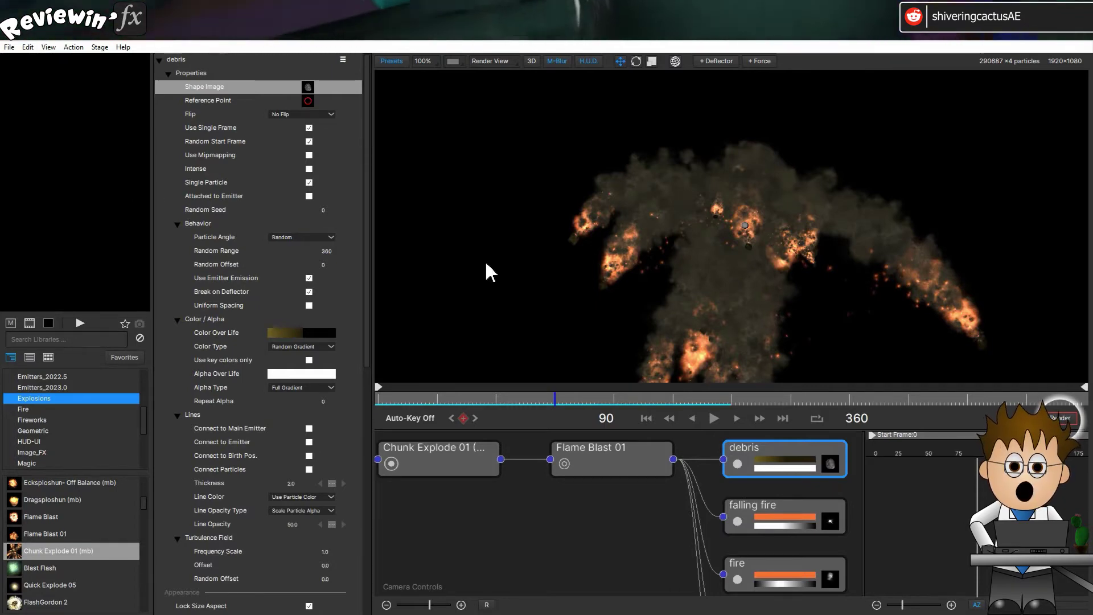
- Open the render and export settings and choose the ProRes 4444 + Straight Alpha preset
left_click(1065, 420)
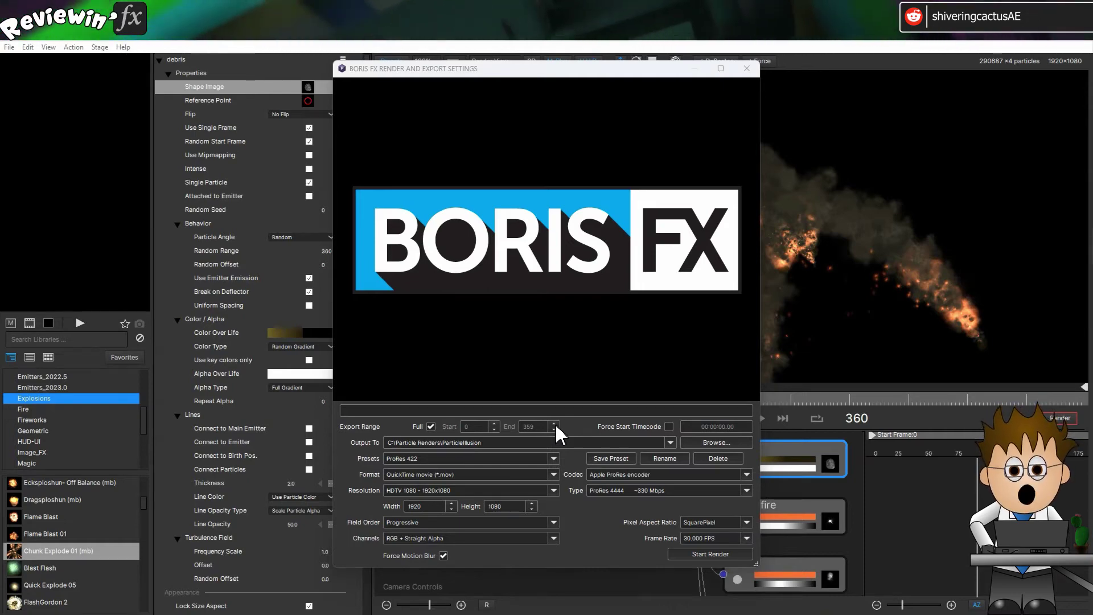
left_click(553, 459)
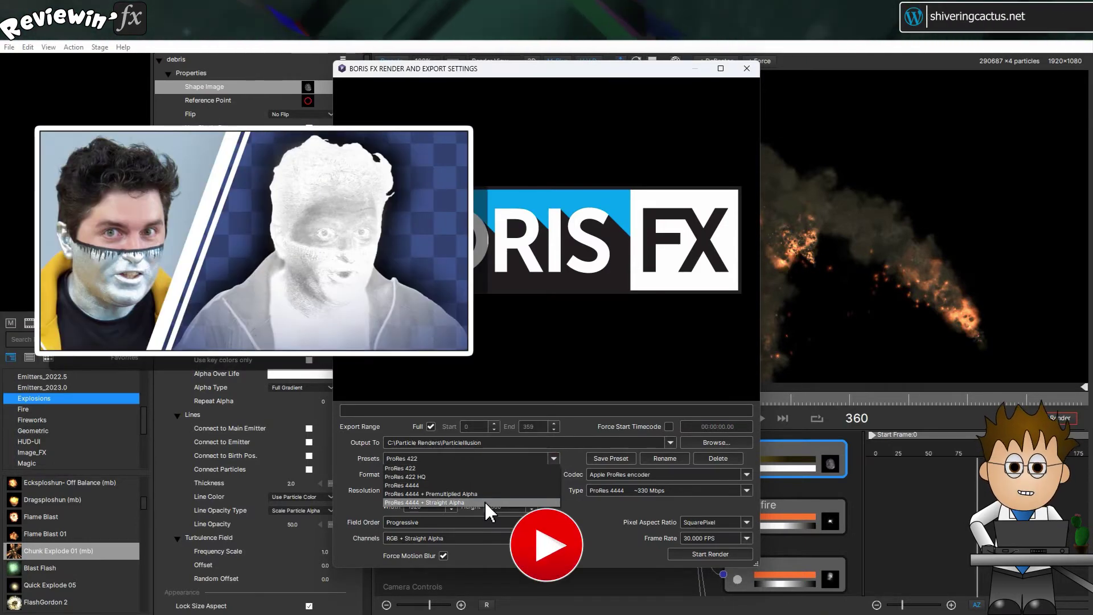
left_click(486, 503)
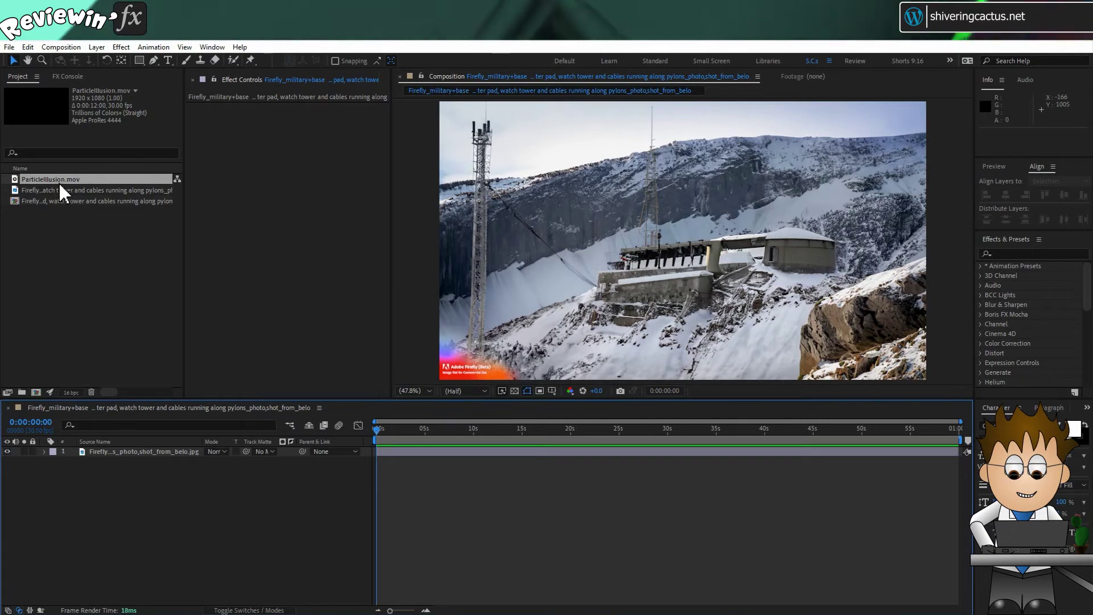
- In After Effects, add ParticleIllusion.mov above the snowy military base layer, go to 0:00:02:05, and shift the explosion slightly left
left_click_drag(68, 181, 71, 455)
mouse_move(377, 437)
left_mouse_down()
mouse_move(408, 439)
mouse_move(398, 437)
left_mouse_up()
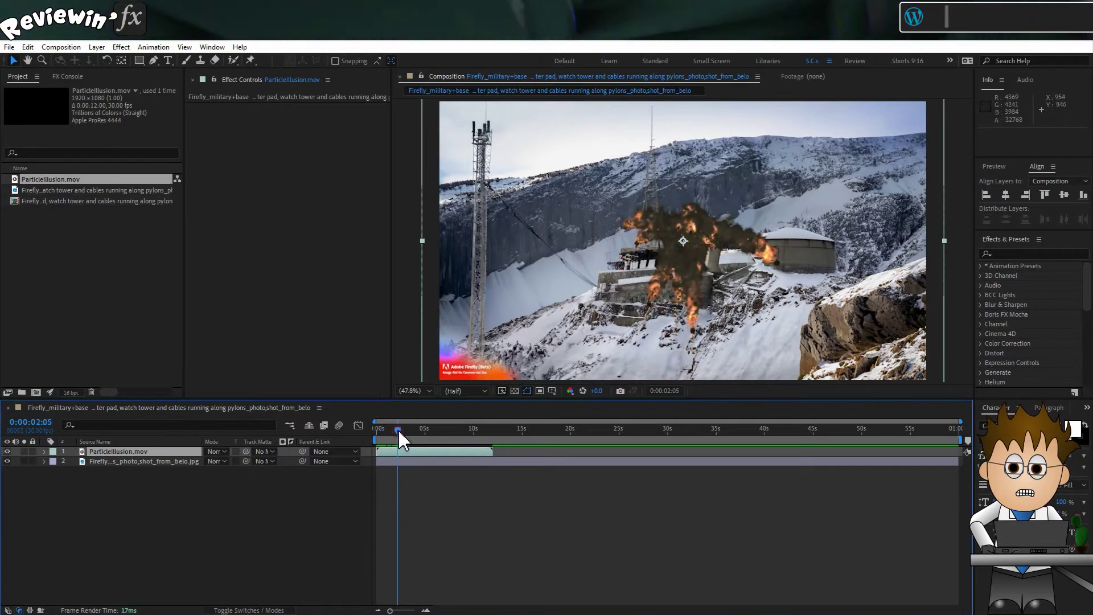
left_click_drag(689, 269, 660, 268)
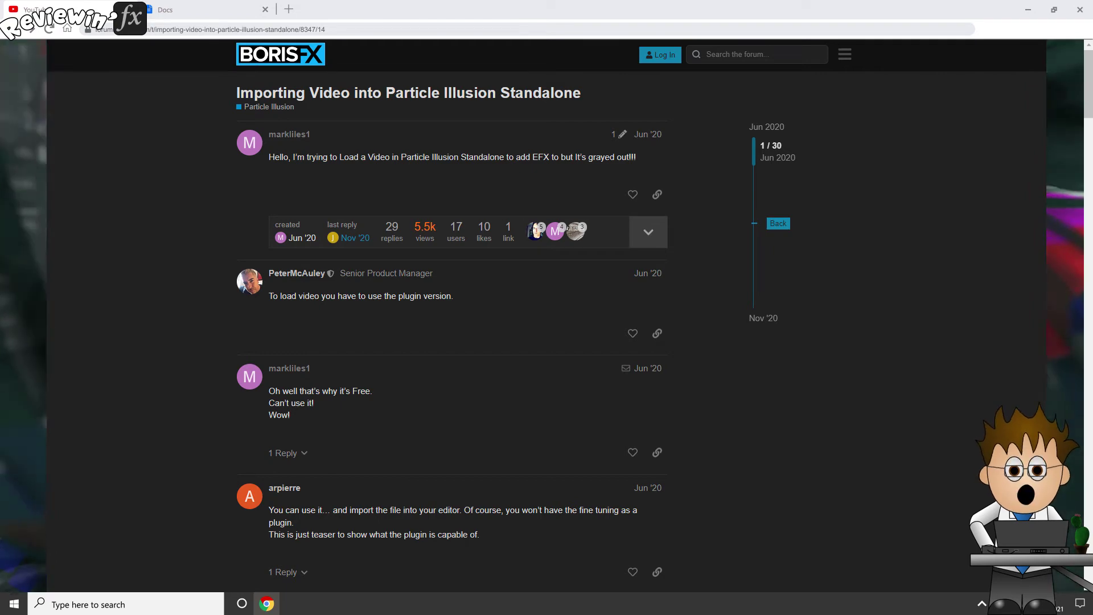
- Switch to the browser and read through the Boris FX forum thread on importing video into Particle Illusion Standalone
scroll(547, 307, "down", 15)
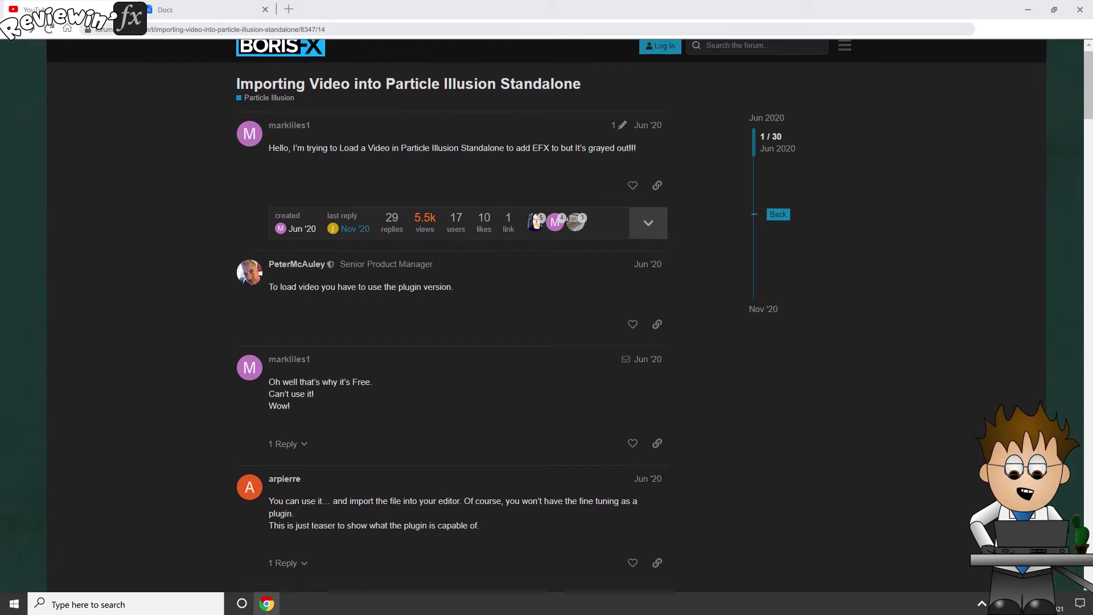
scroll(546, 307, "down", 15)
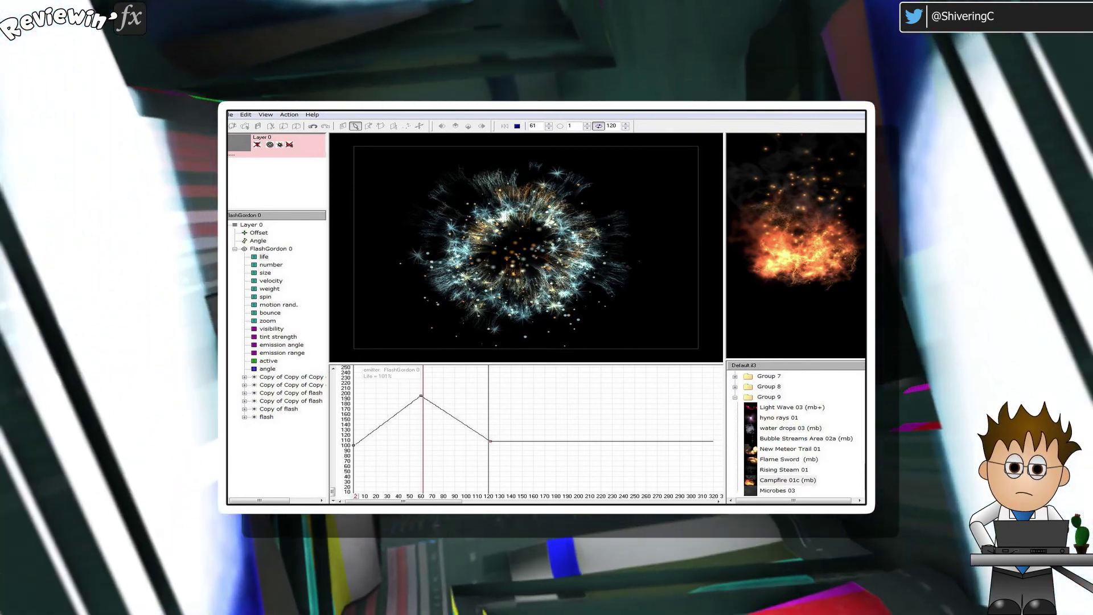
- Switch to Particle Illusion and preview spark and firework emitters, including Sparks variations 03 (mb), Plasma Sparks (mb), Fireworks burst Ellipse In 01 and Fireworks burst 07 tintable
left_click(293, 538)
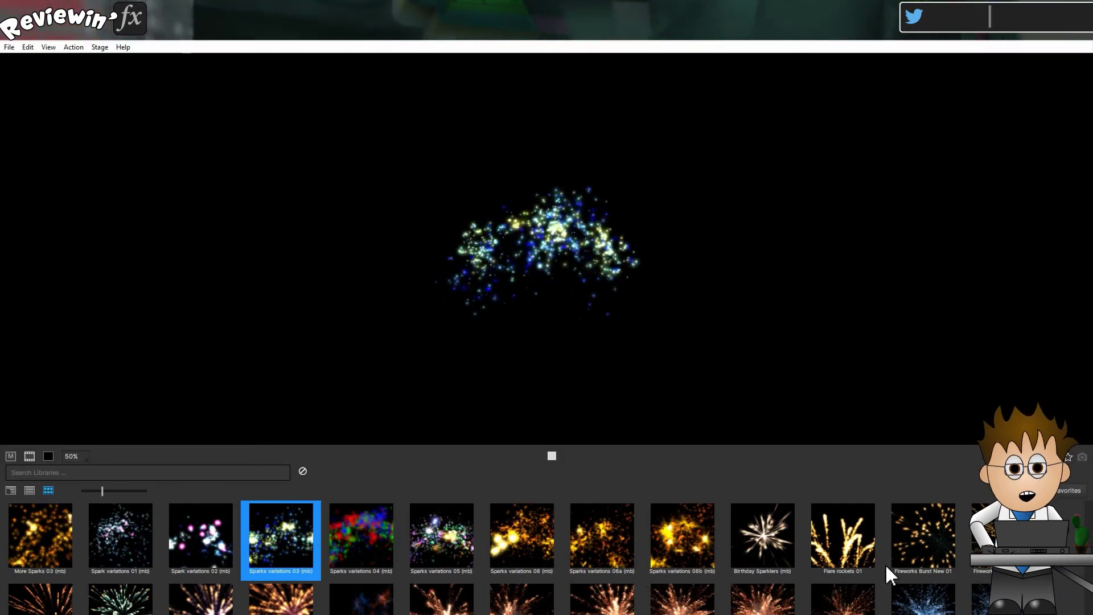
left_click(1005, 536)
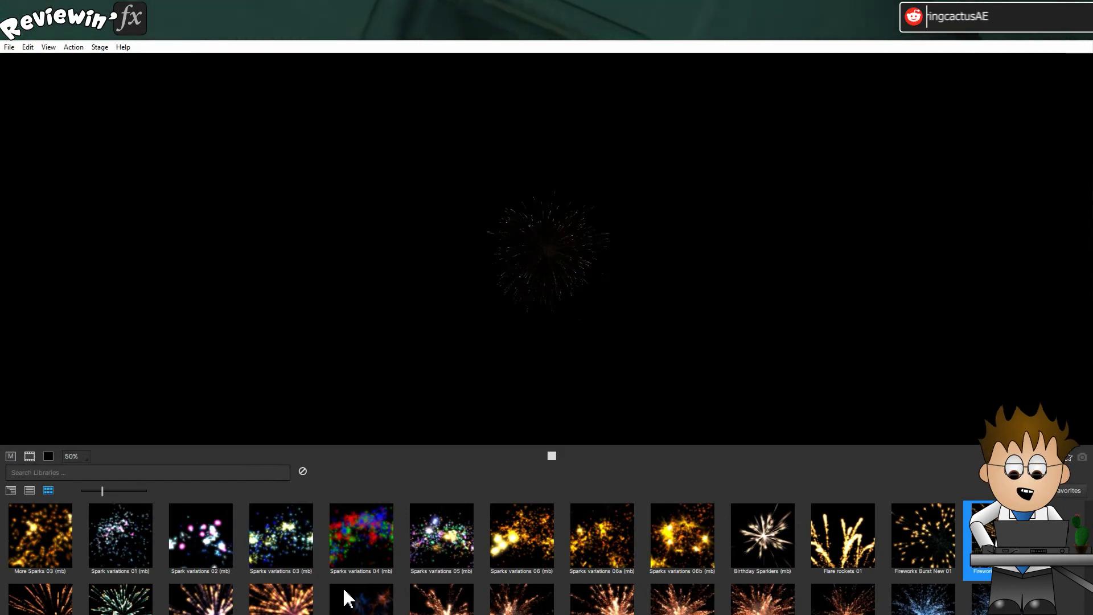
scroll(349, 598, "down", 1)
left_click(362, 533)
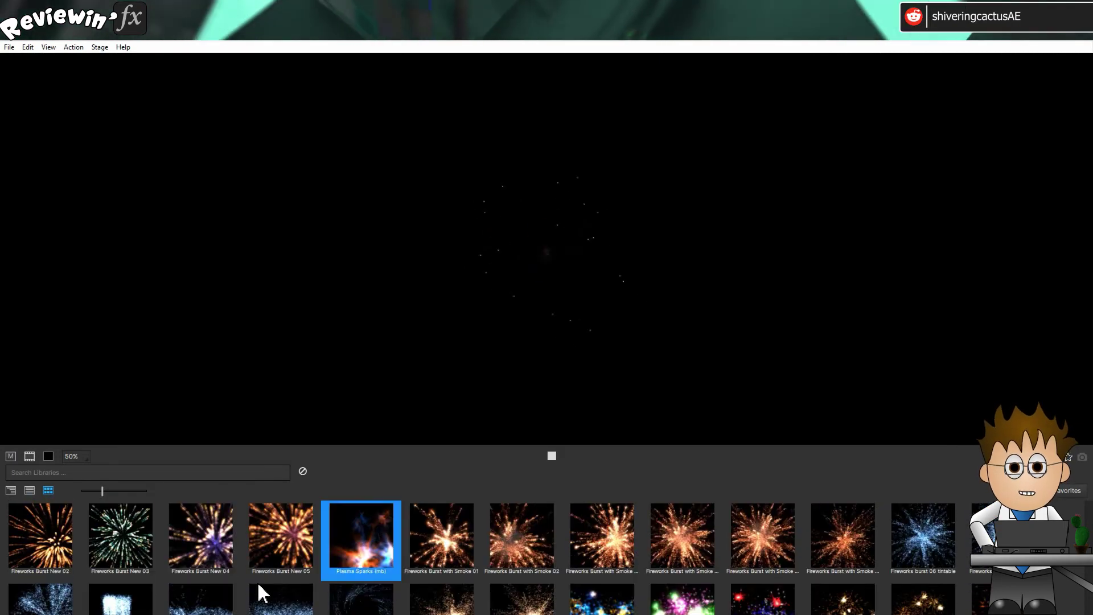
scroll(181, 580, "down", 1)
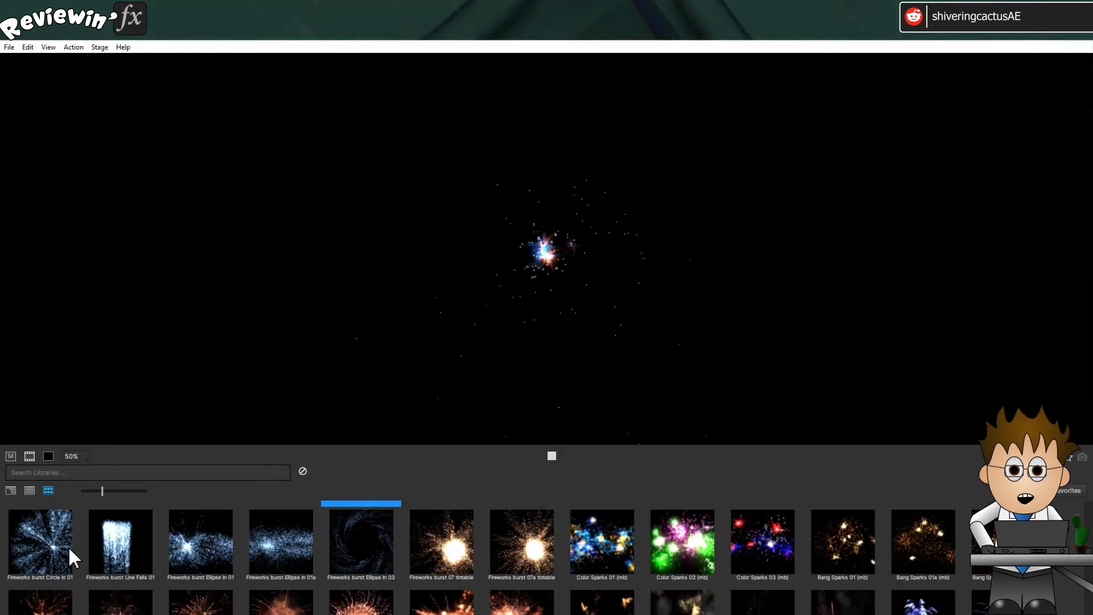
left_click(227, 555)
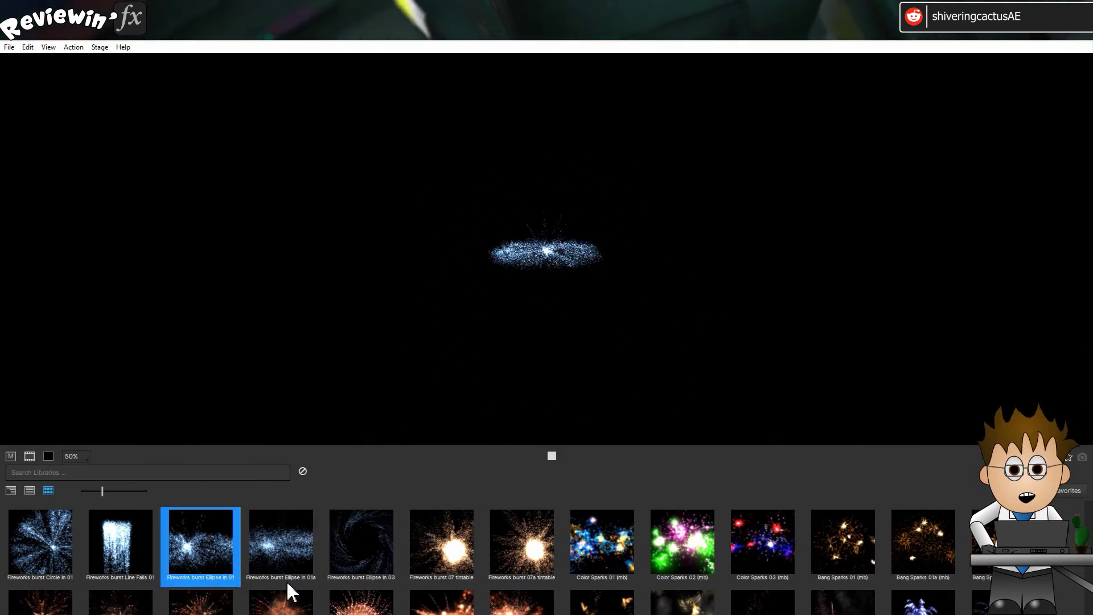
left_click(473, 543)
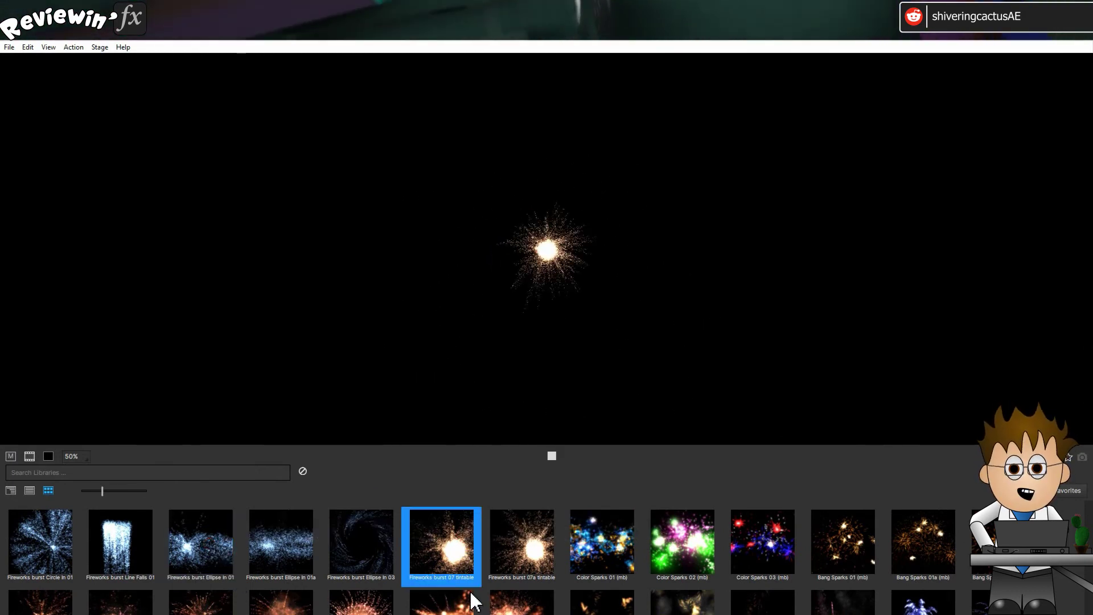
- Preview the Color Sparks 02 (mb), Magic Pool 01 and super sun emitters from the library
left_click(677, 553)
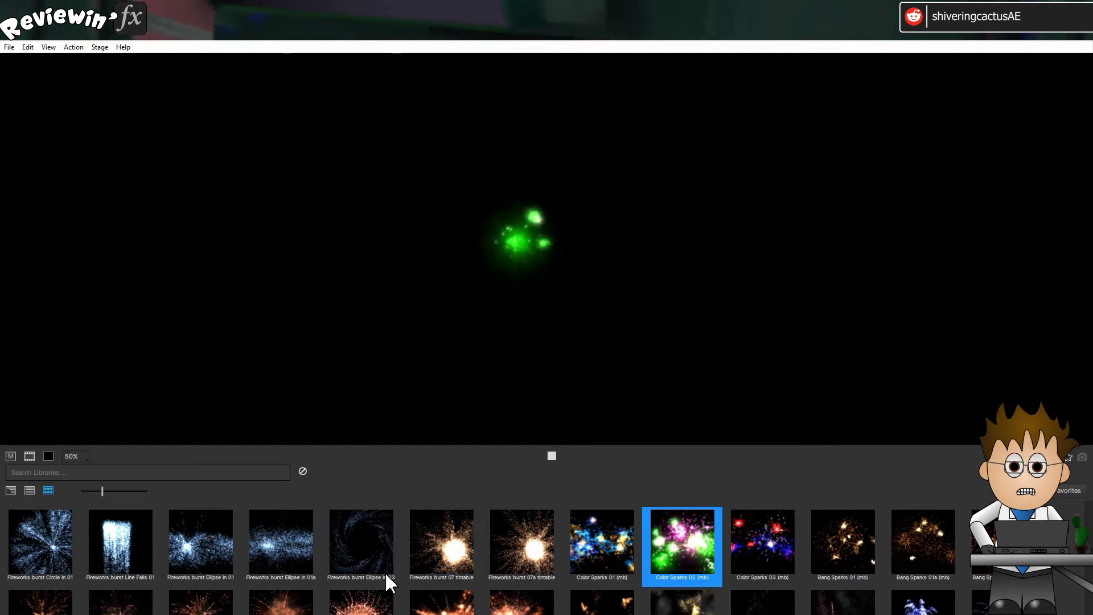
scroll(364, 581, "down", 10)
left_click(353, 584)
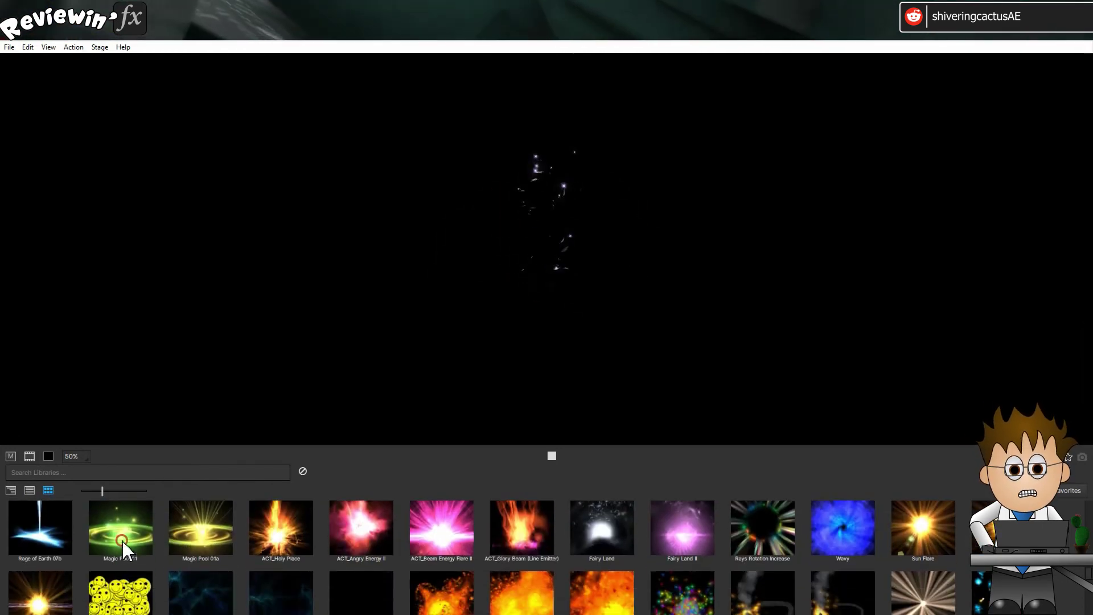
left_click(120, 550)
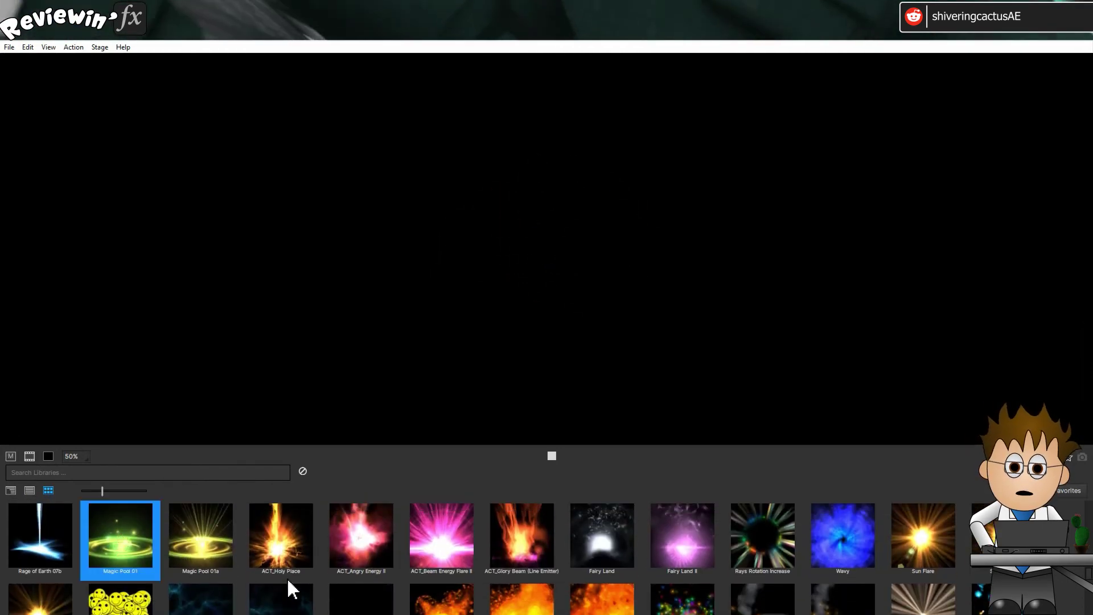
left_click(530, 611)
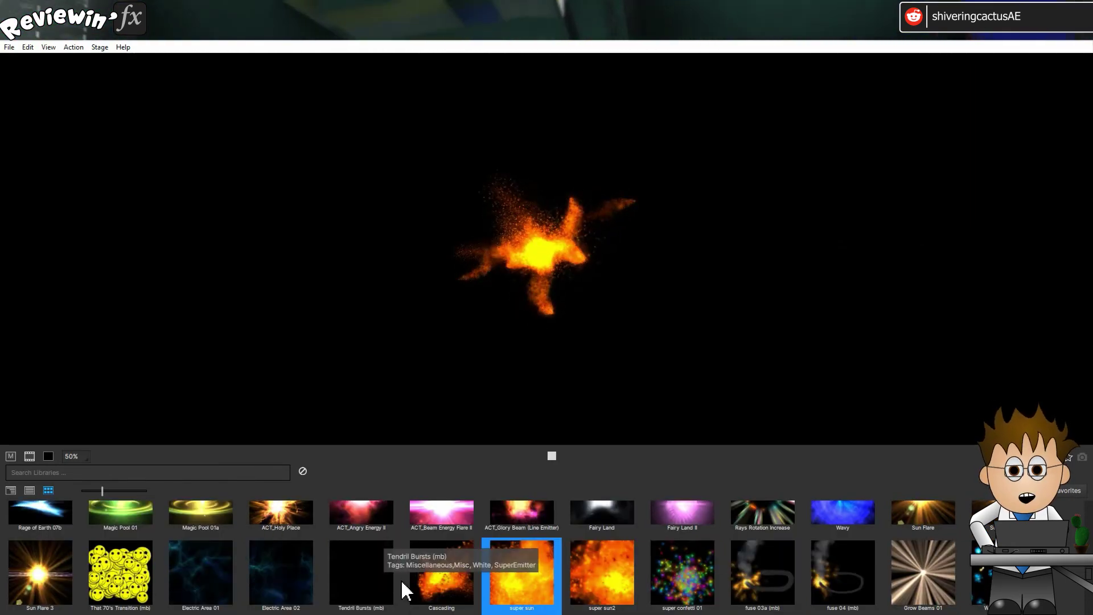
- Preview the Burrowing Fireflies (mb) and Jewels Cascade 3 emitters further along in the library
scroll(404, 588, "down", 5)
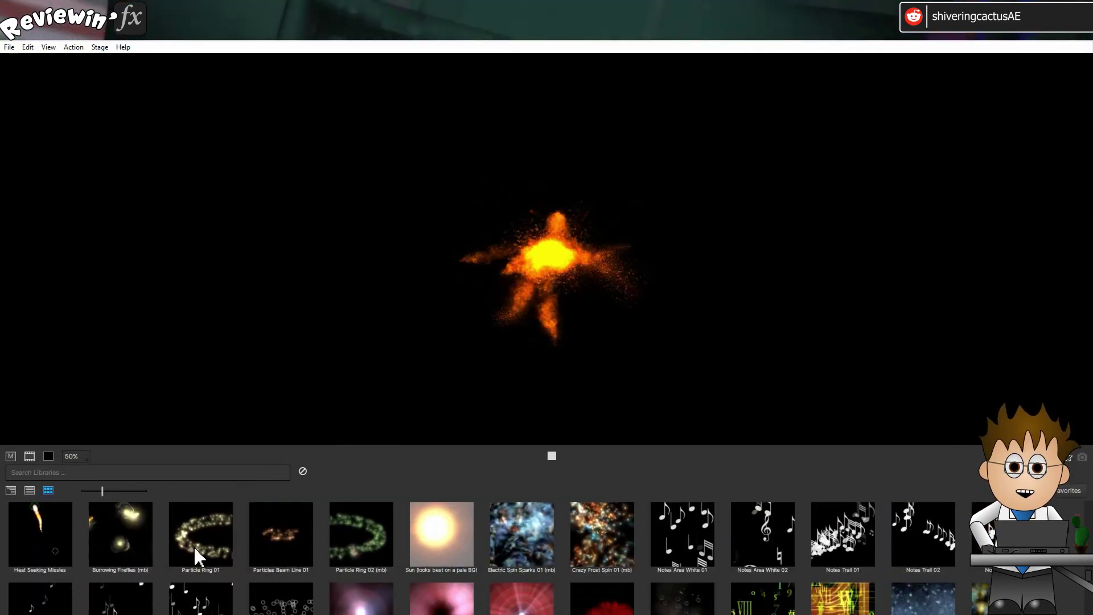
left_click(140, 554)
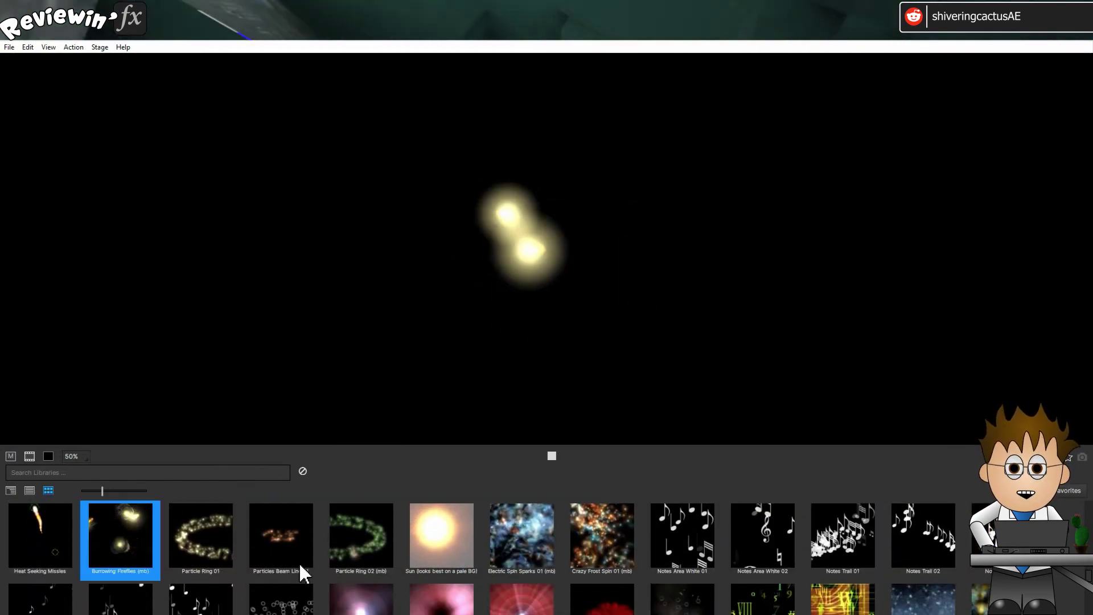
scroll(299, 562, "down", 2)
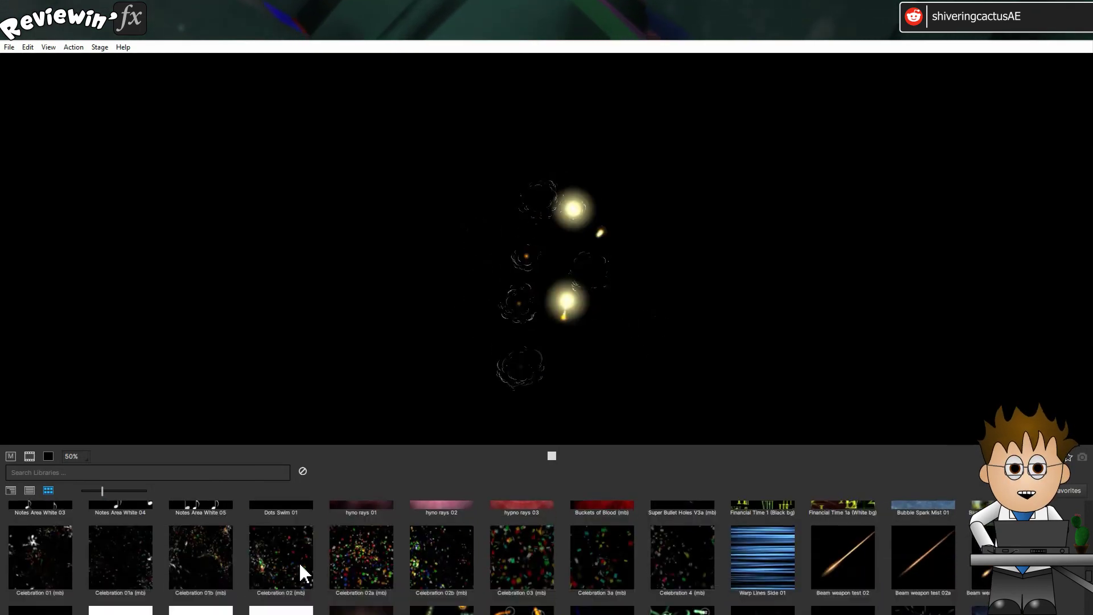
scroll(299, 562, "down", 3)
left_click(362, 572)
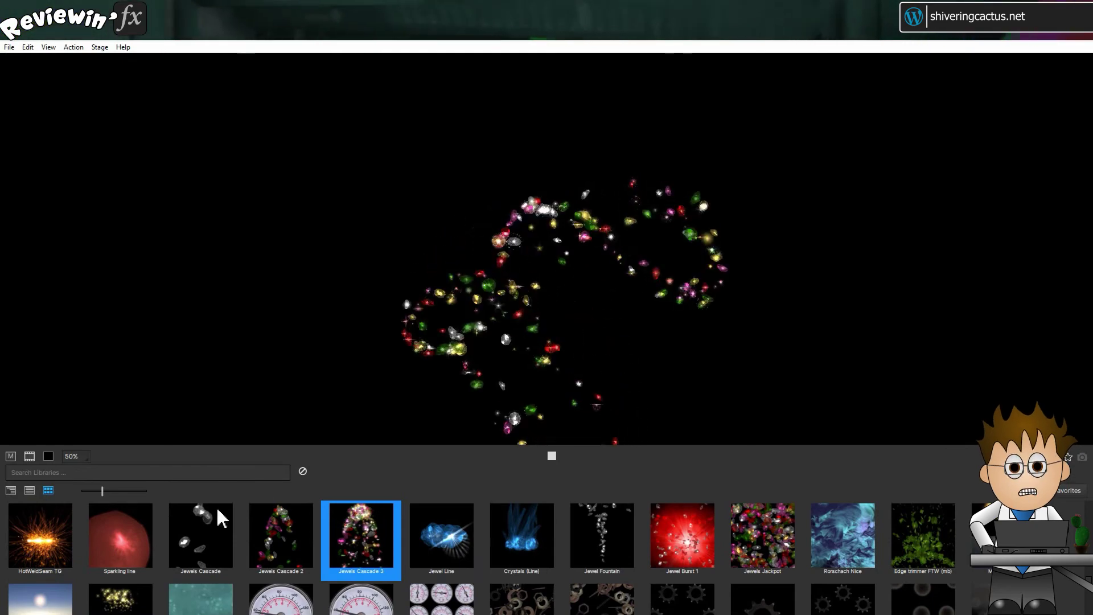
- Preview the Money Area emitter and a Leaves with Sunflowers growth emitter
left_click(120, 536)
scroll(155, 566, "down", 3)
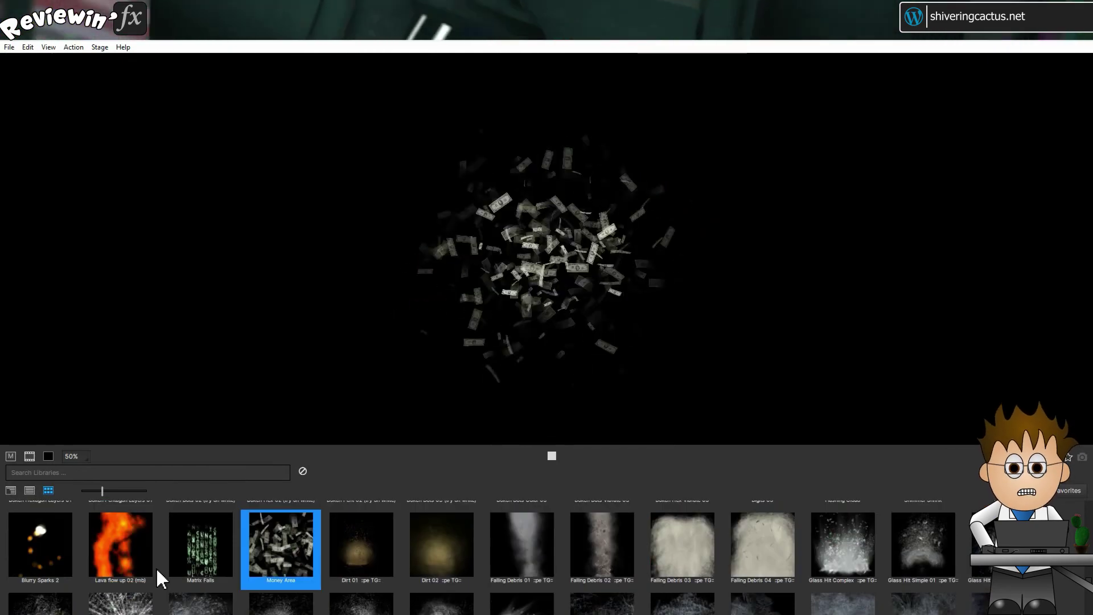
scroll(156, 569, "down", 4)
scroll(157, 592, "up", 8)
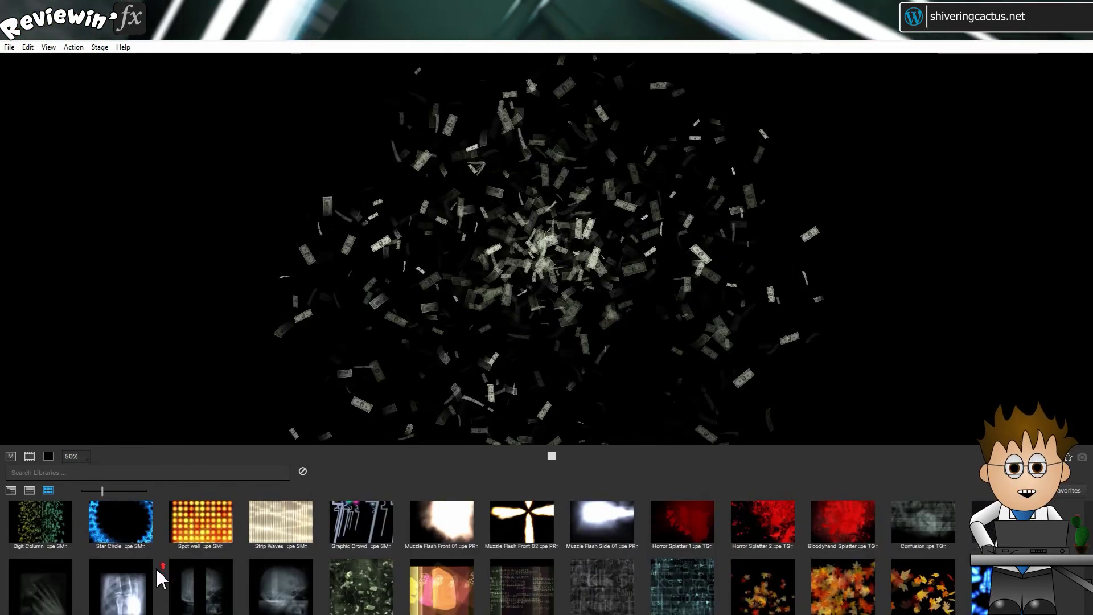
left_click(200, 550)
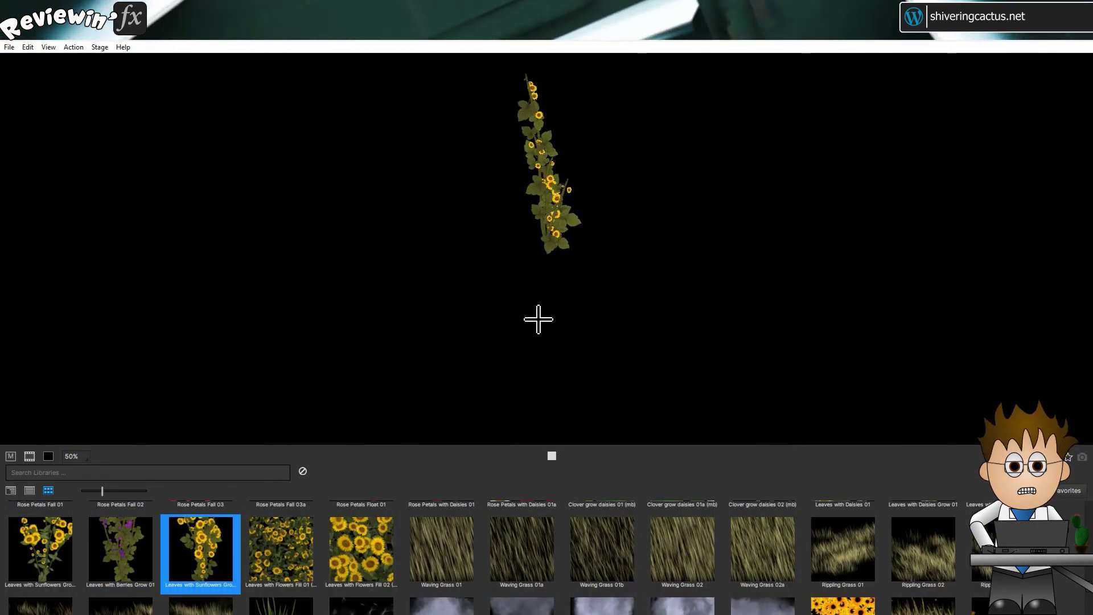
- Find the smoke emitters in the library and preview Super Fire Smoke 01a
scroll(288, 559, "down", 15)
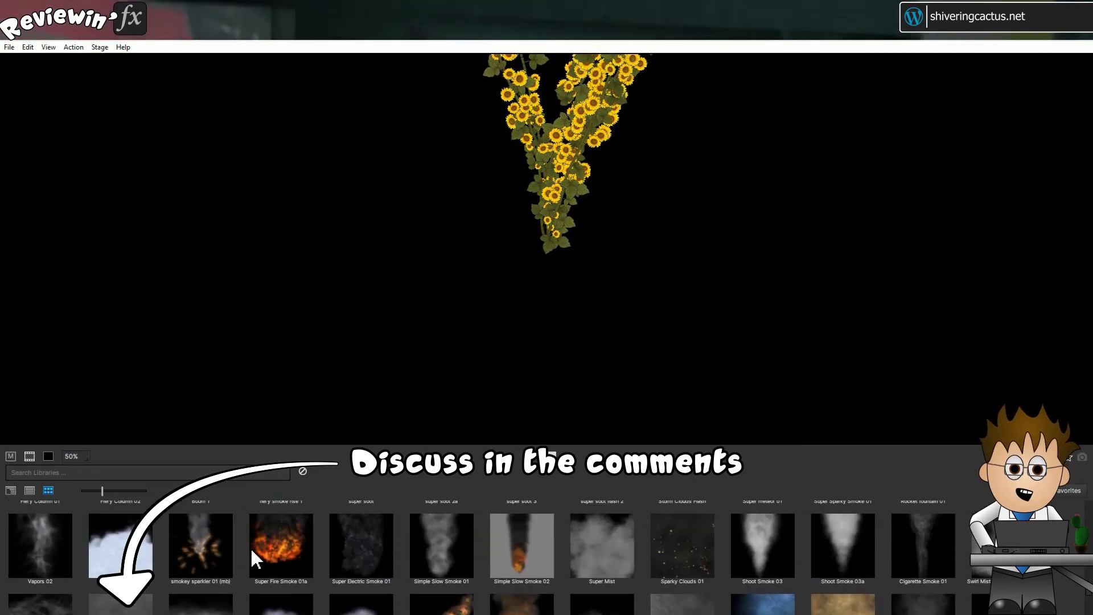
left_click(283, 568)
scroll(171, 567, "up", 1)
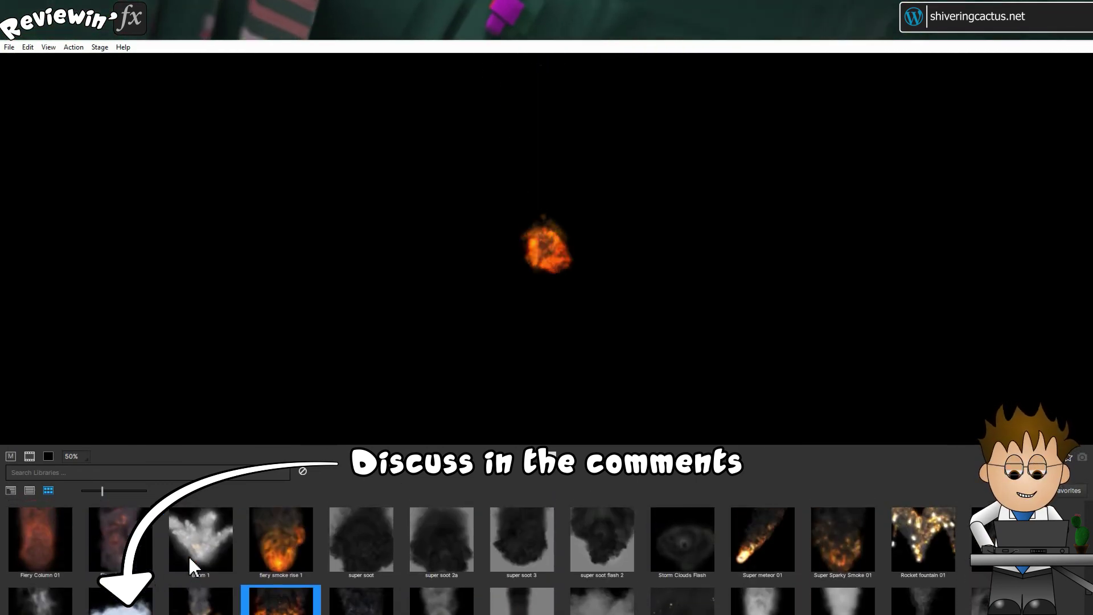